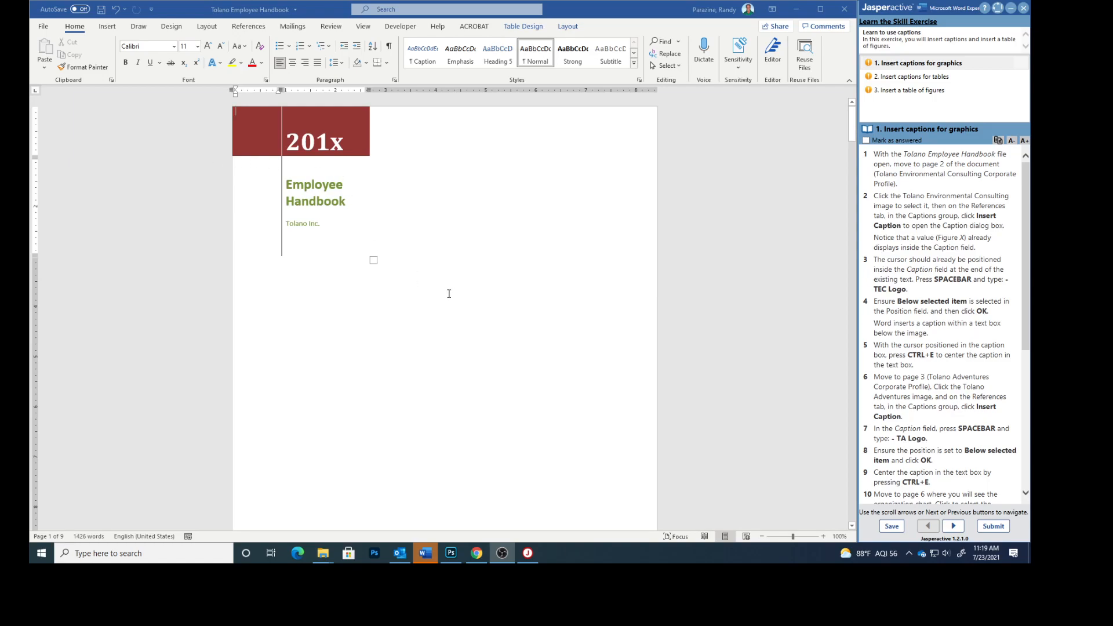
# Scroll from the cover to page 2's Corporate Profile with the Tolano logo.
pyautogui.scroll(-5, 458, 257)
pyautogui.scroll(-5, 458, 256)
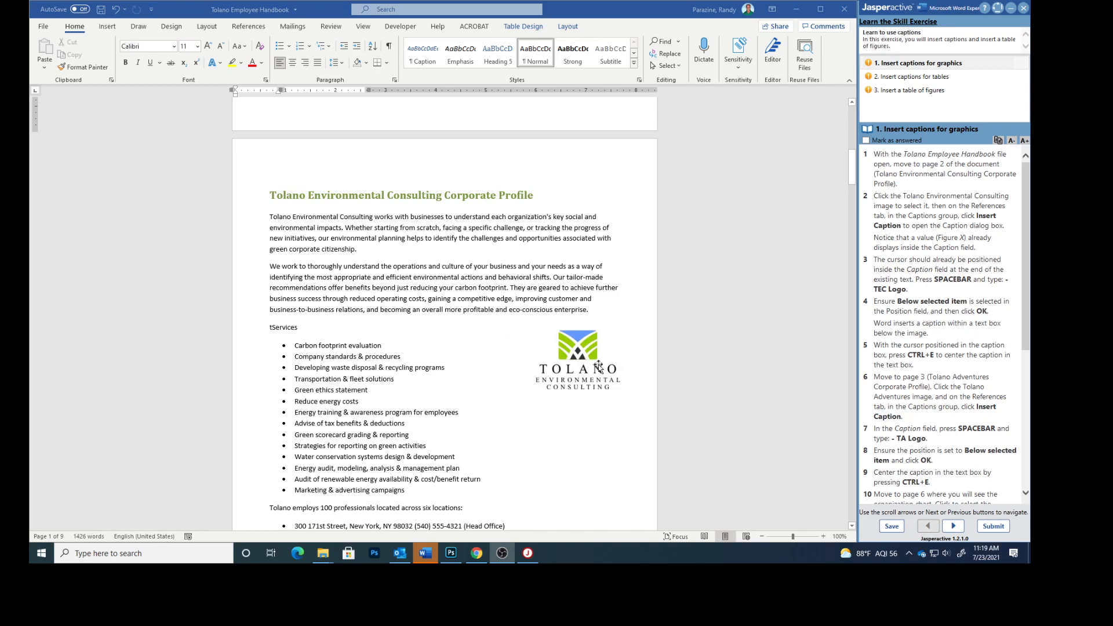
# Caption the Tolano Environmental Consulting logo 'Figure 1 TEC Logo' below it, centred.
pyautogui.click(579, 348)
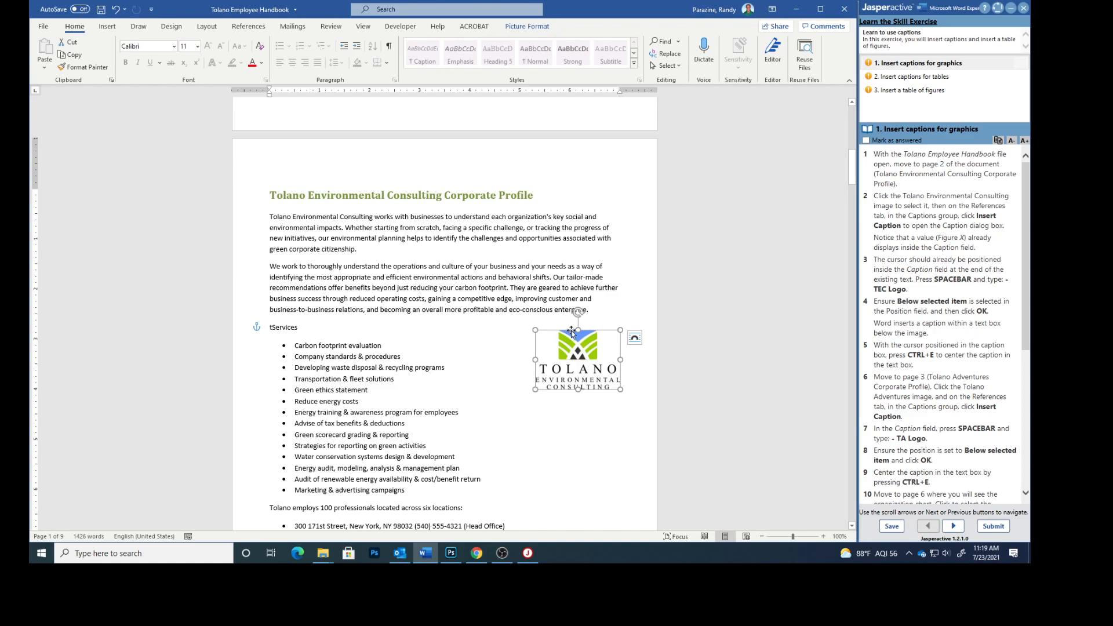
pyautogui.click(248, 27)
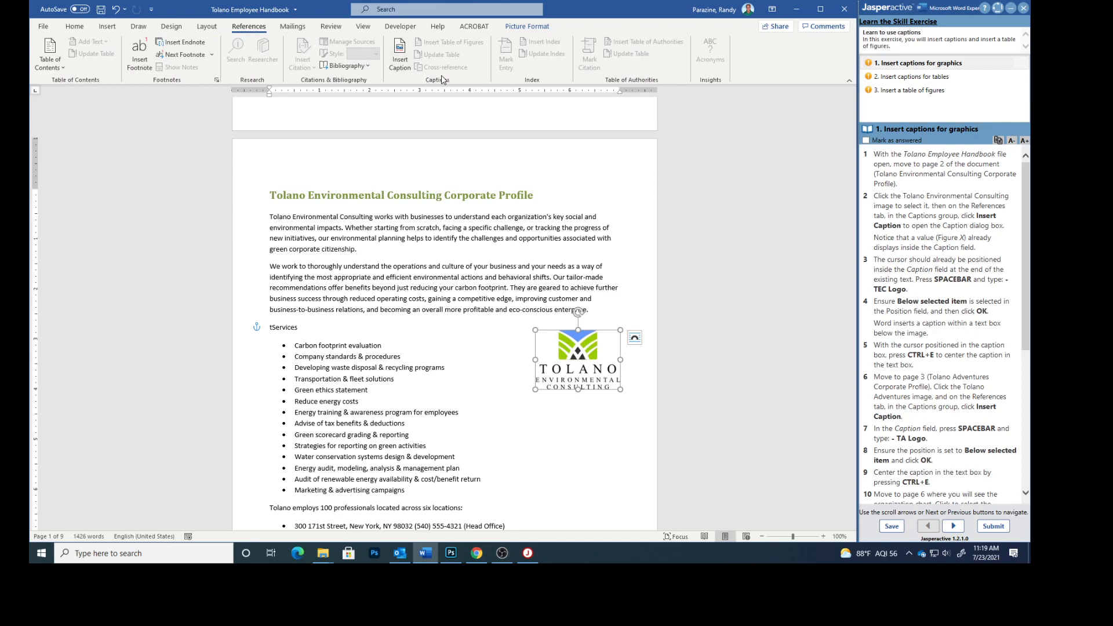
pyautogui.click(404, 52)
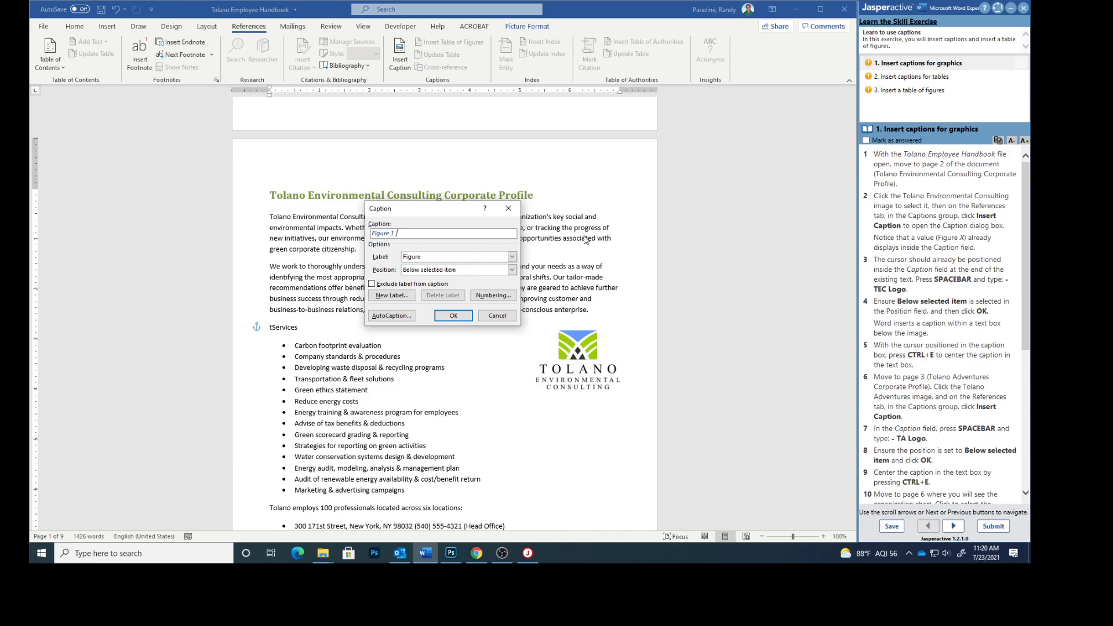
pyautogui.write('TEC Logo')
pyautogui.click(456, 316)
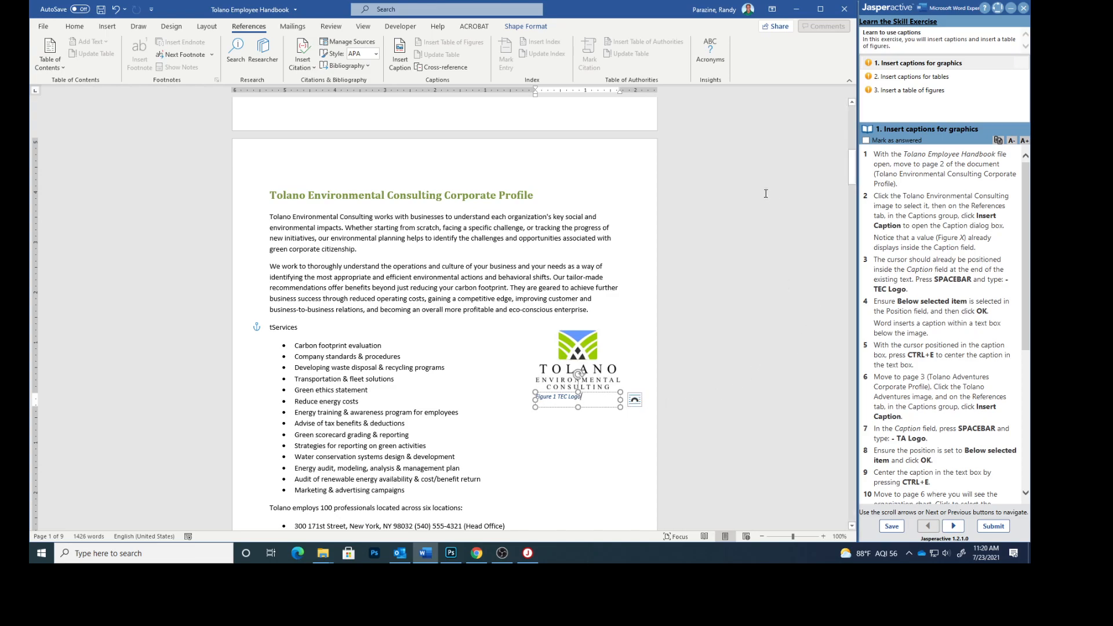
pyautogui.hotkey('ctrl', 'e')
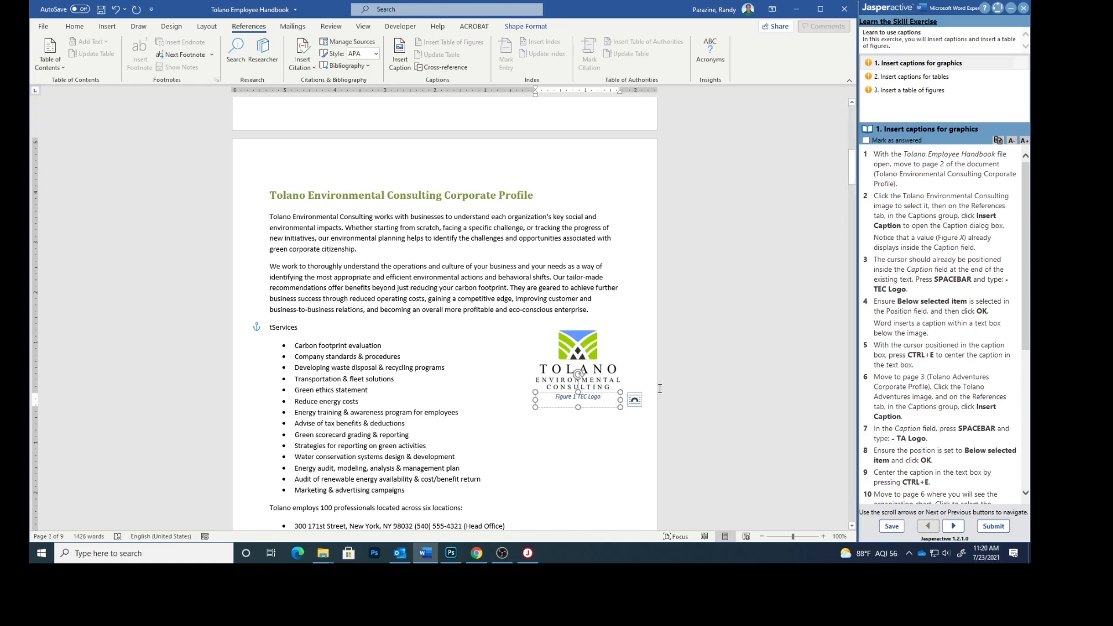
# Caption the Tolano Adventures logo on page 3 'Figure 2 TA Logo', centred beneath it.
pyautogui.scroll(-10, 593, 374)
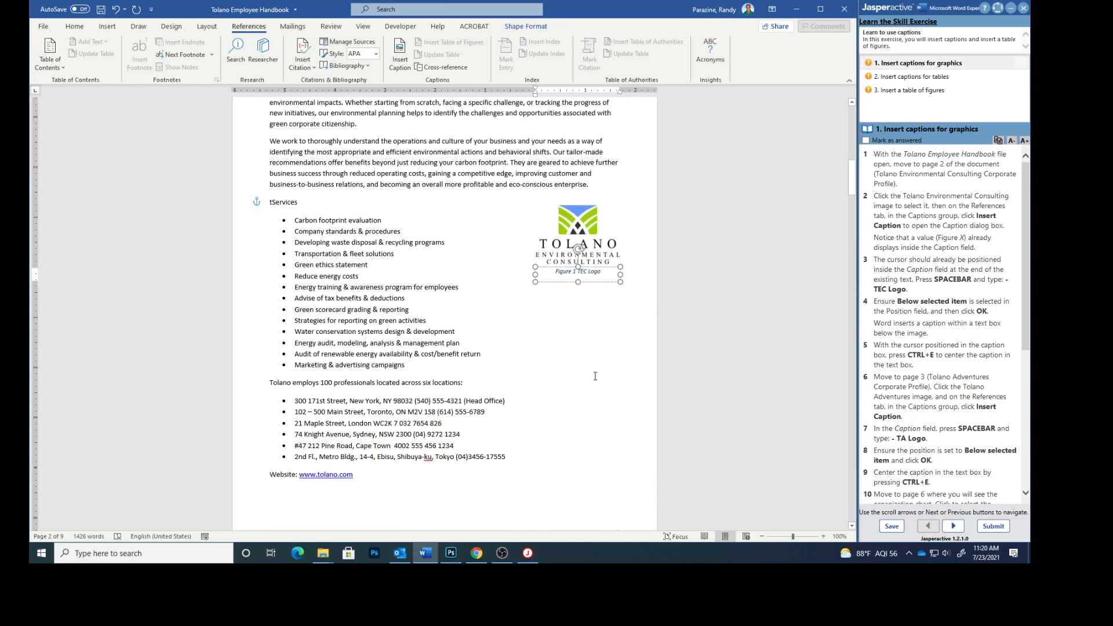
pyautogui.scroll(-6, 593, 374)
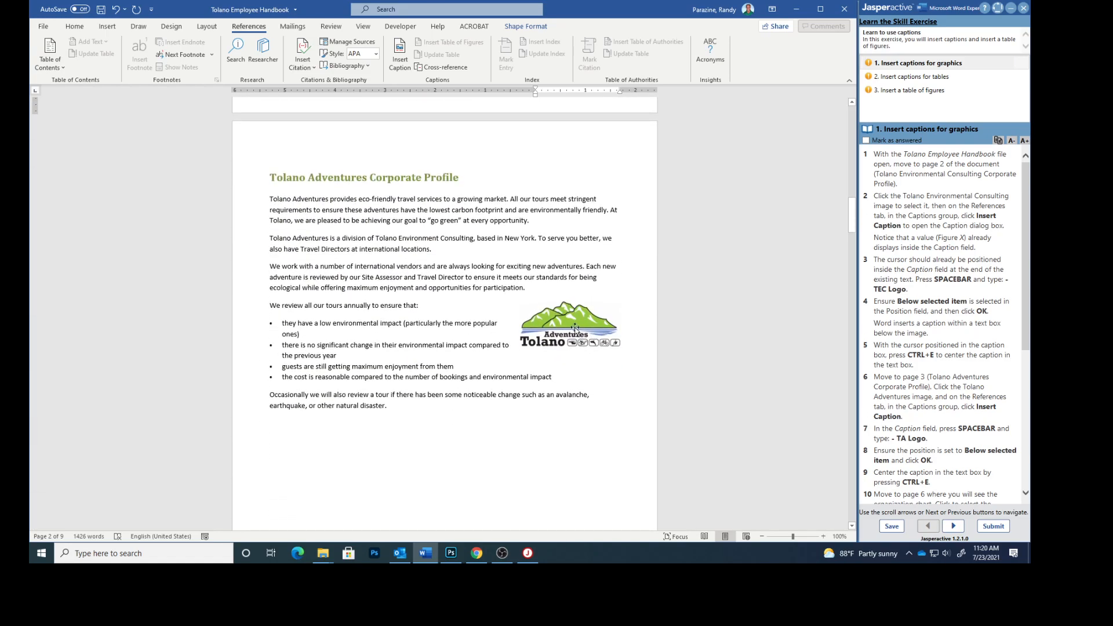
pyautogui.click(572, 326)
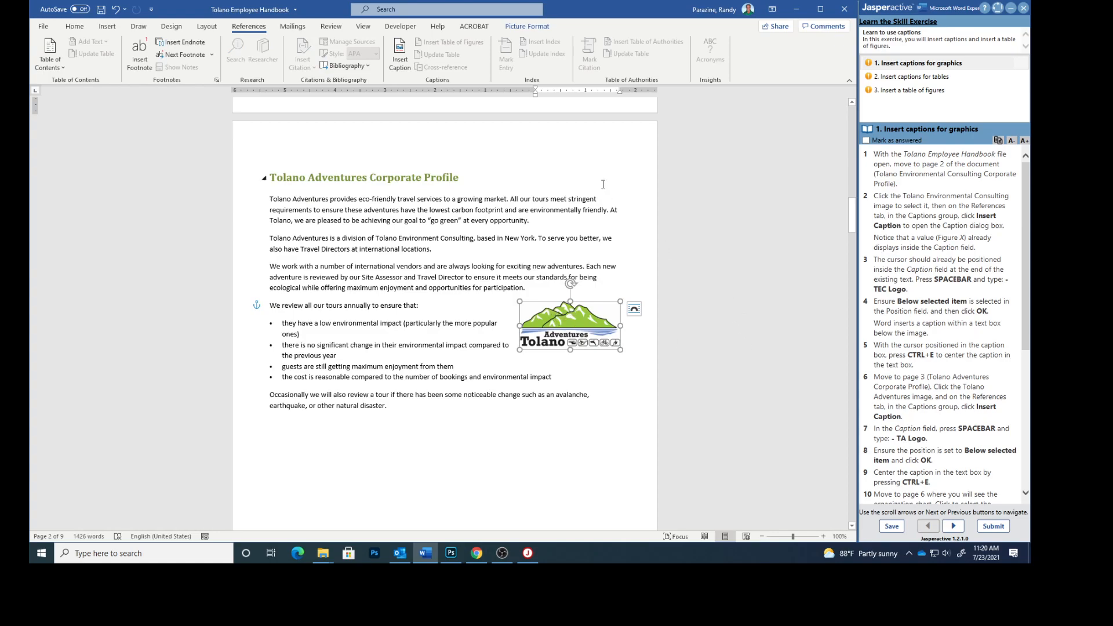
pyautogui.click(399, 49)
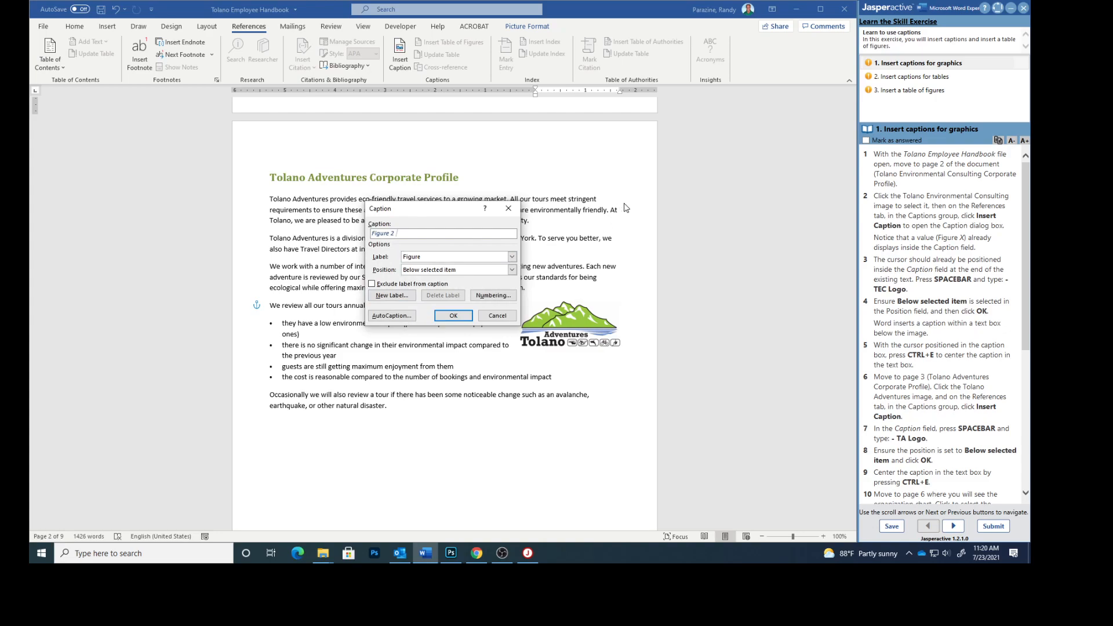
pyautogui.write('TA Logo')
pyautogui.click(453, 319)
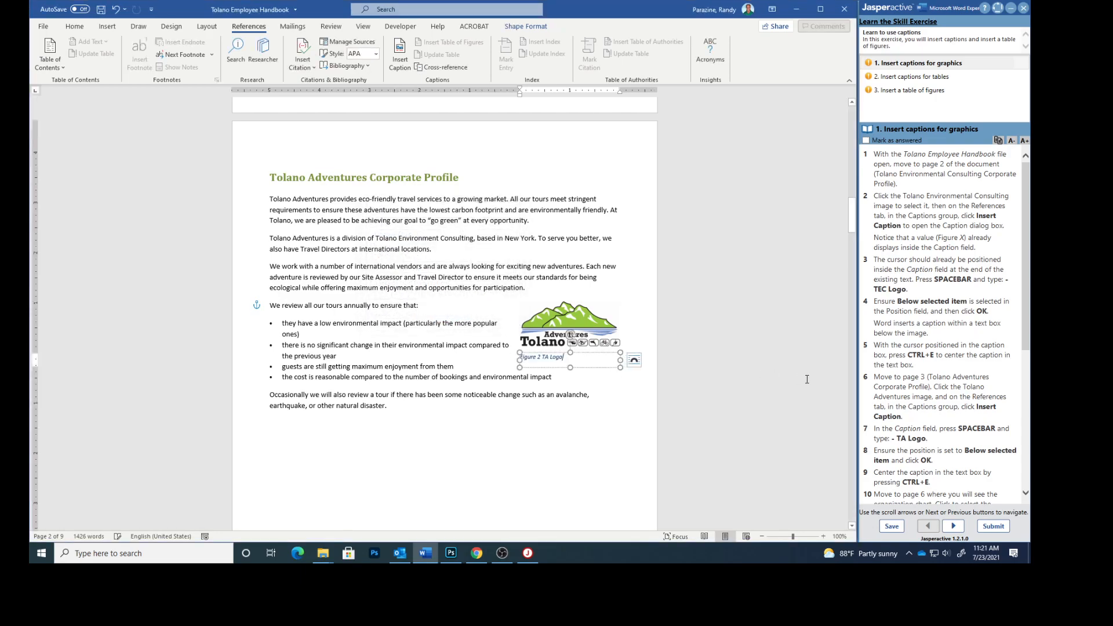
pyautogui.hotkey('ctrl', 'e')
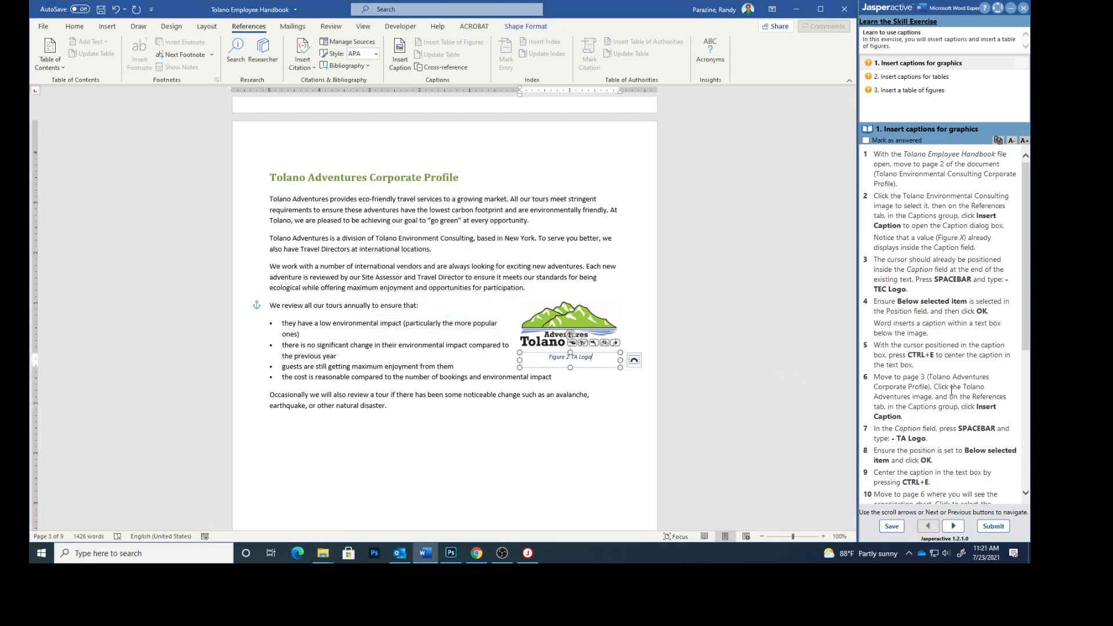
# Caption the page 6 org chart 'Figure 3 Tolano Organization Chart', positioned above it.
pyautogui.scroll(-5, 952, 391)
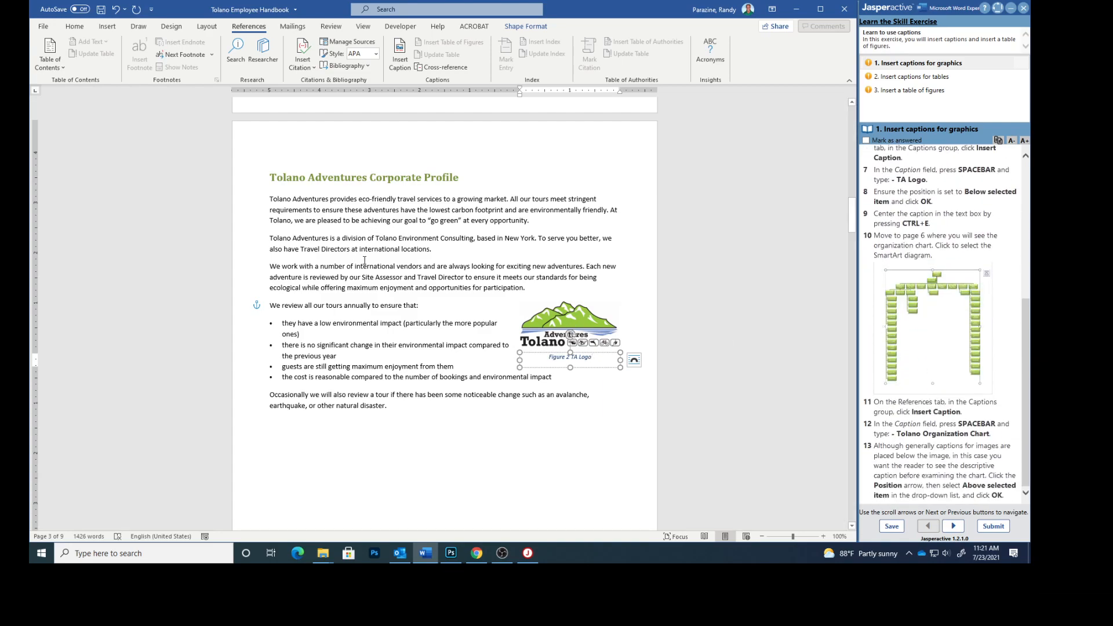
pyautogui.scroll(-20, 364, 260)
pyautogui.scroll(-20, 421, 310)
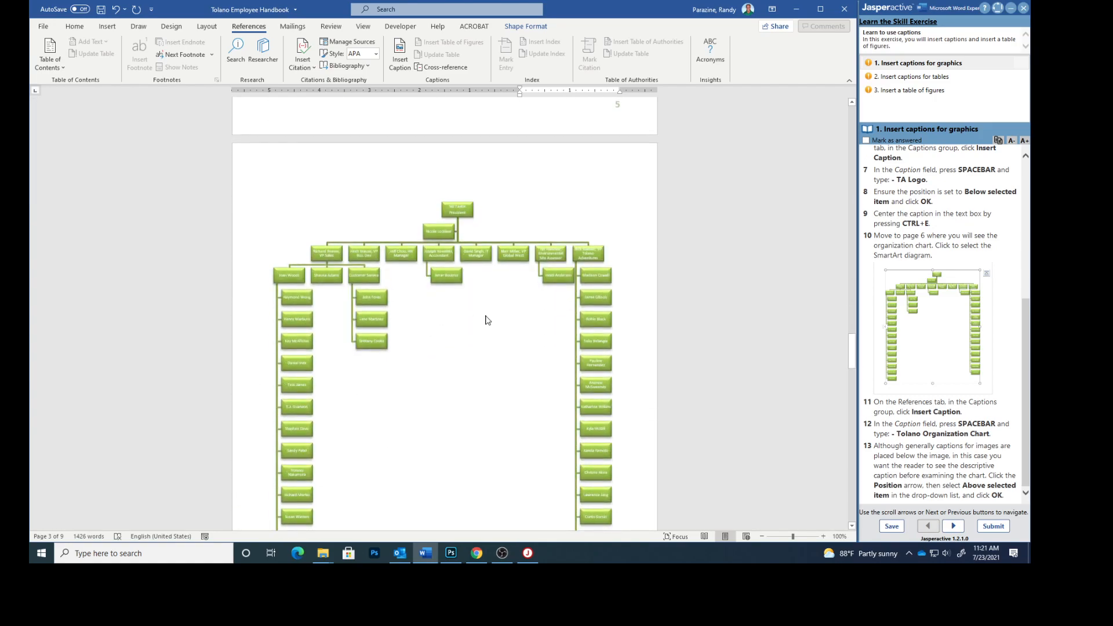
pyautogui.scroll(-1, 539, 307)
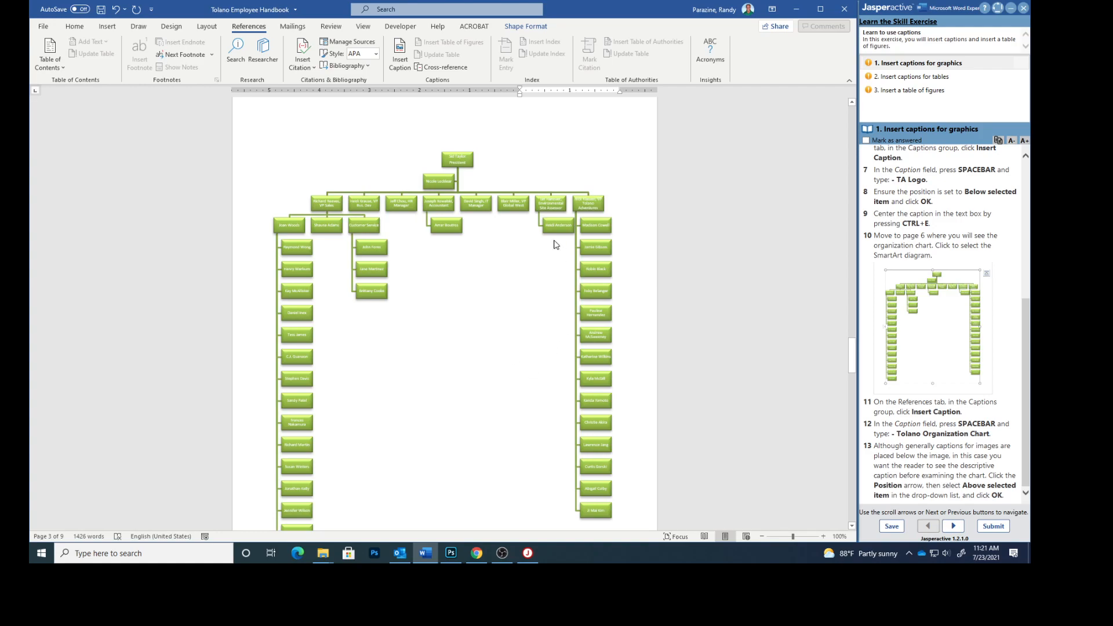
pyautogui.click(519, 219)
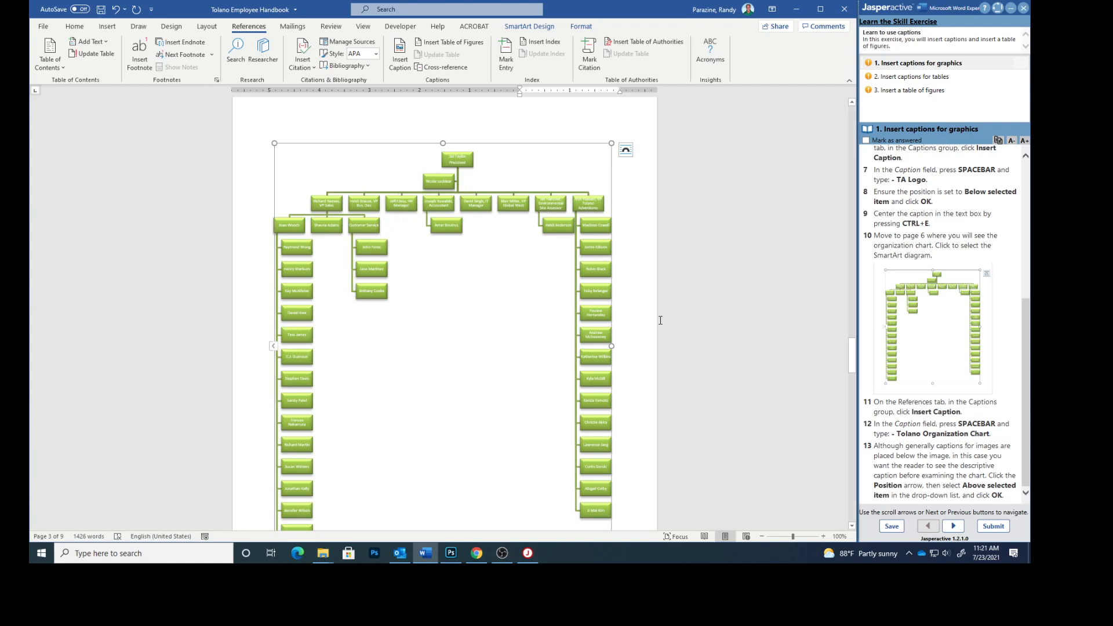
pyautogui.click(402, 55)
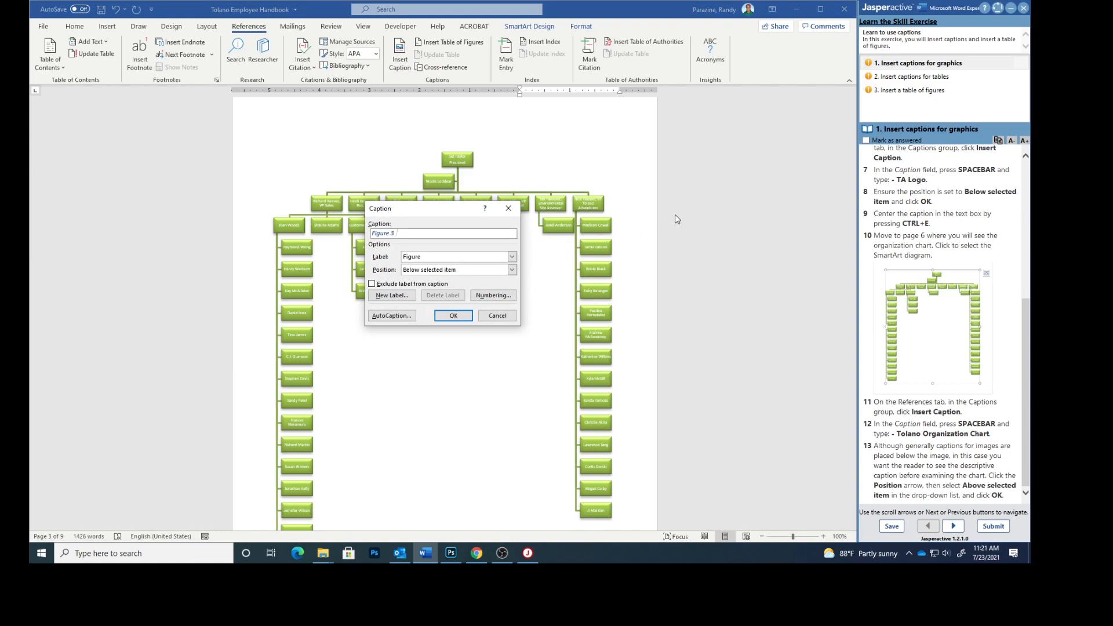
pyautogui.write('Tolano Organization Chart')
pyautogui.click(512, 270)
pyautogui.click(471, 280)
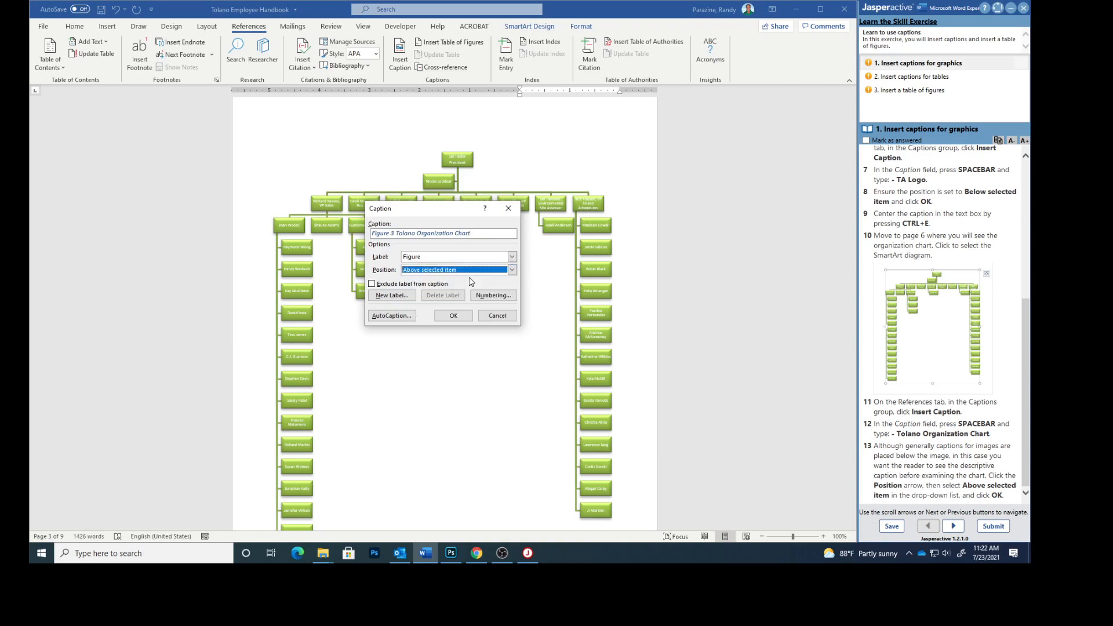
pyautogui.click(453, 315)
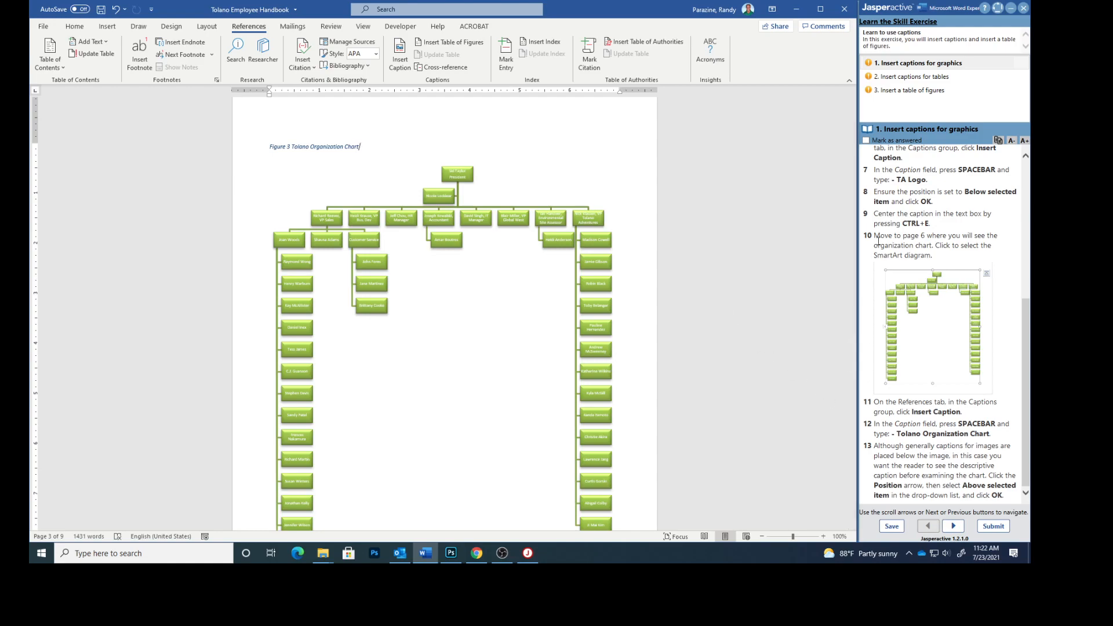
# Mark the graphics-captions exercise answered, advance, and select the page 7 Vacation Days table.
pyautogui.click(865, 140)
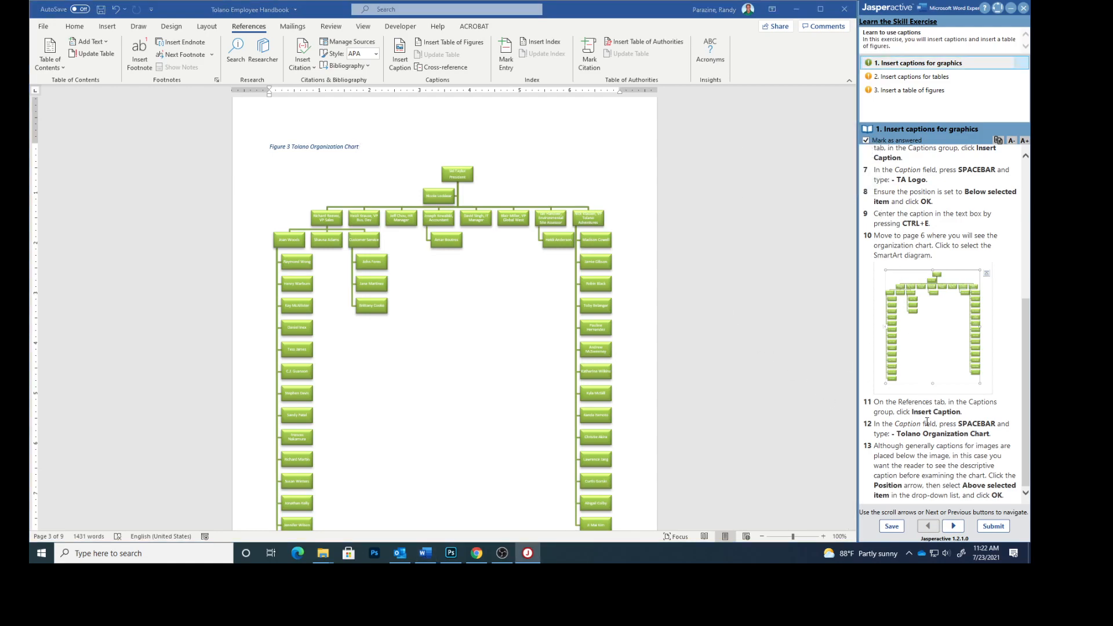
pyautogui.click(953, 525)
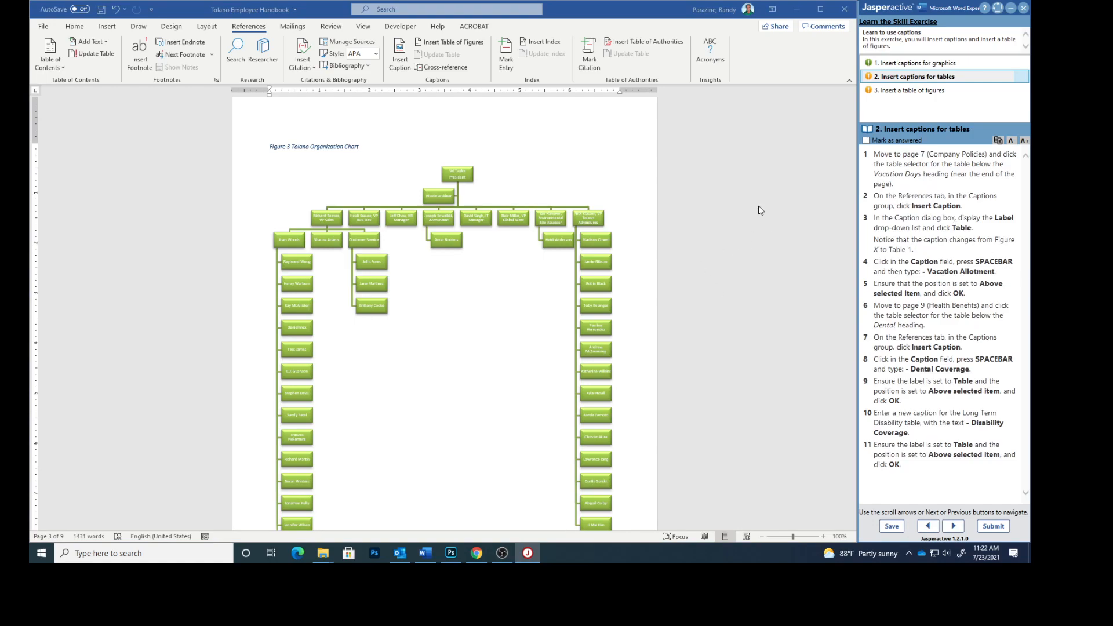
pyautogui.scroll(-10, 438, 319)
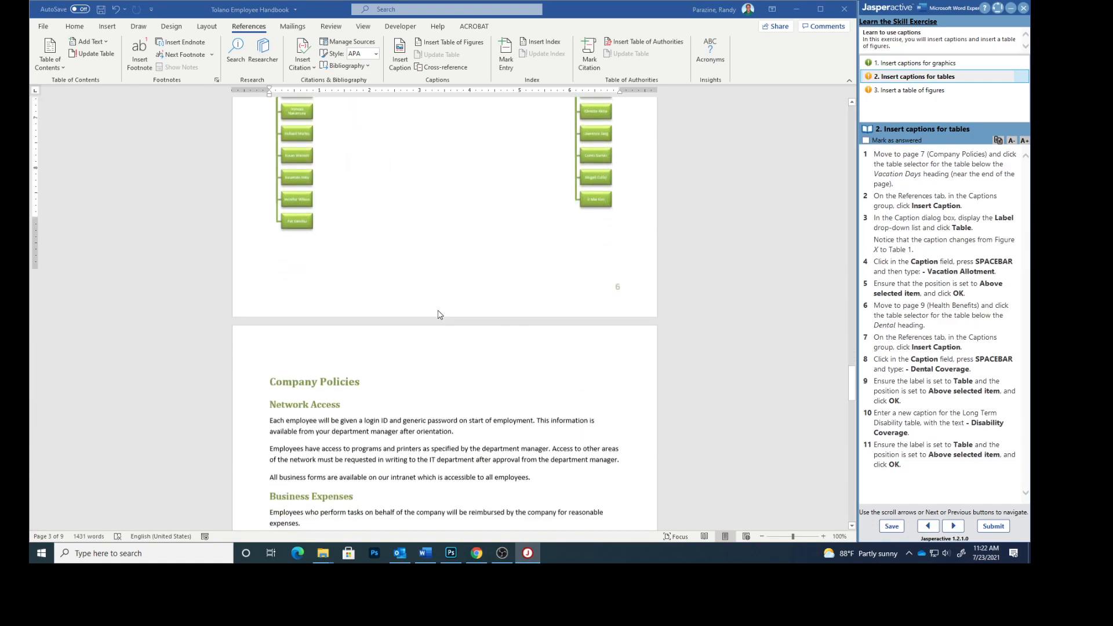
pyautogui.scroll(-3, 439, 314)
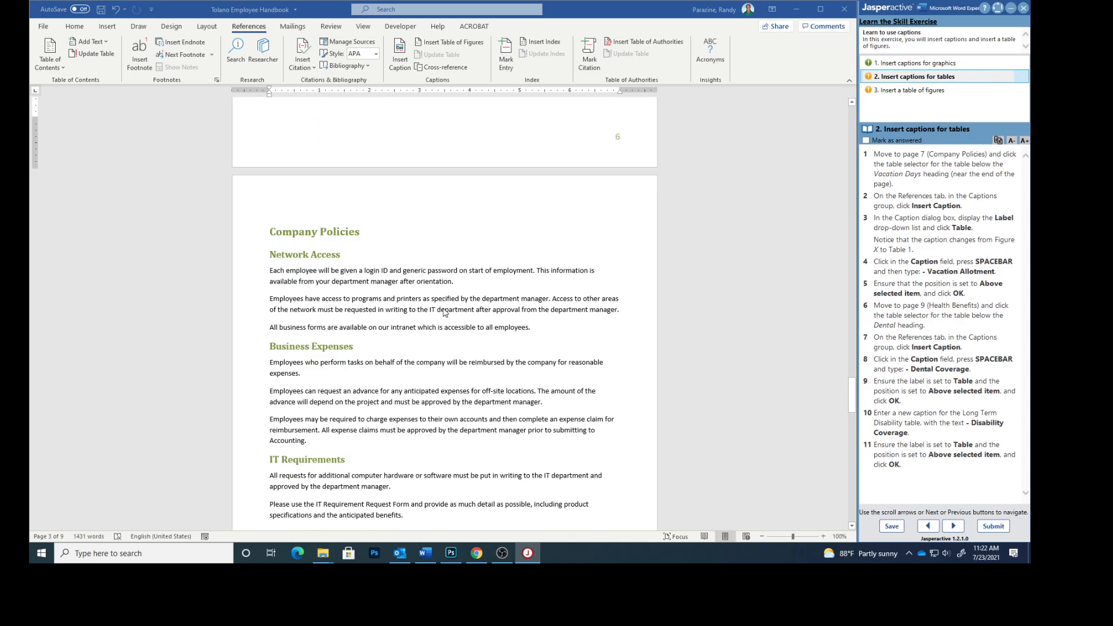
pyautogui.scroll(-5, 445, 313)
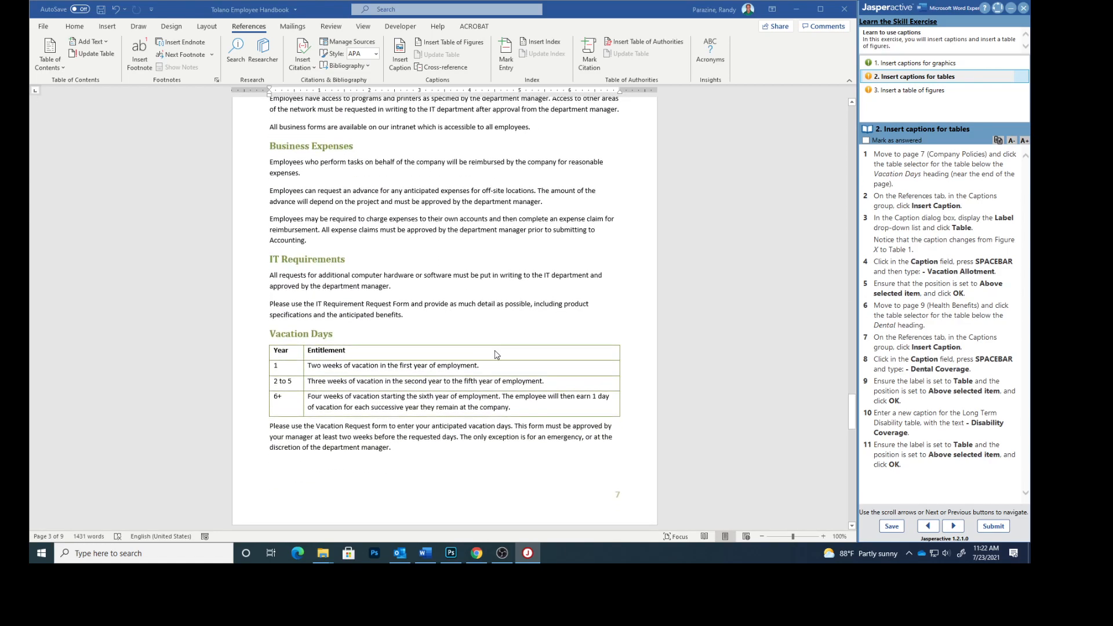
pyautogui.click(406, 342)
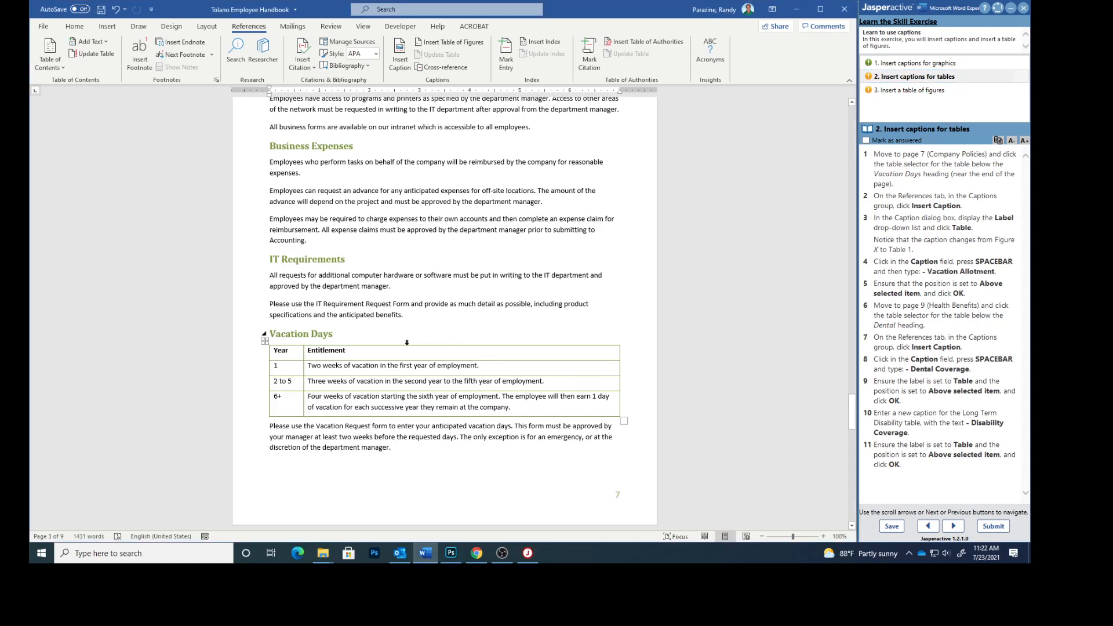
pyautogui.click(265, 341)
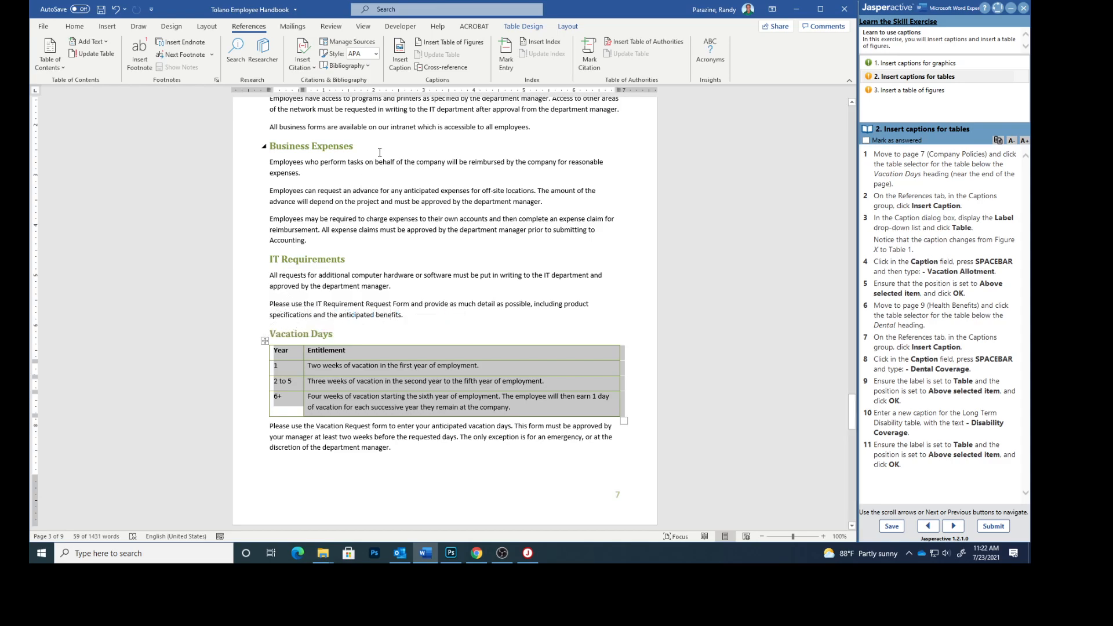
# Caption the Vacation Days table 'Table 1 Vacation Allotment' with the Table label, above it.
pyautogui.click(400, 55)
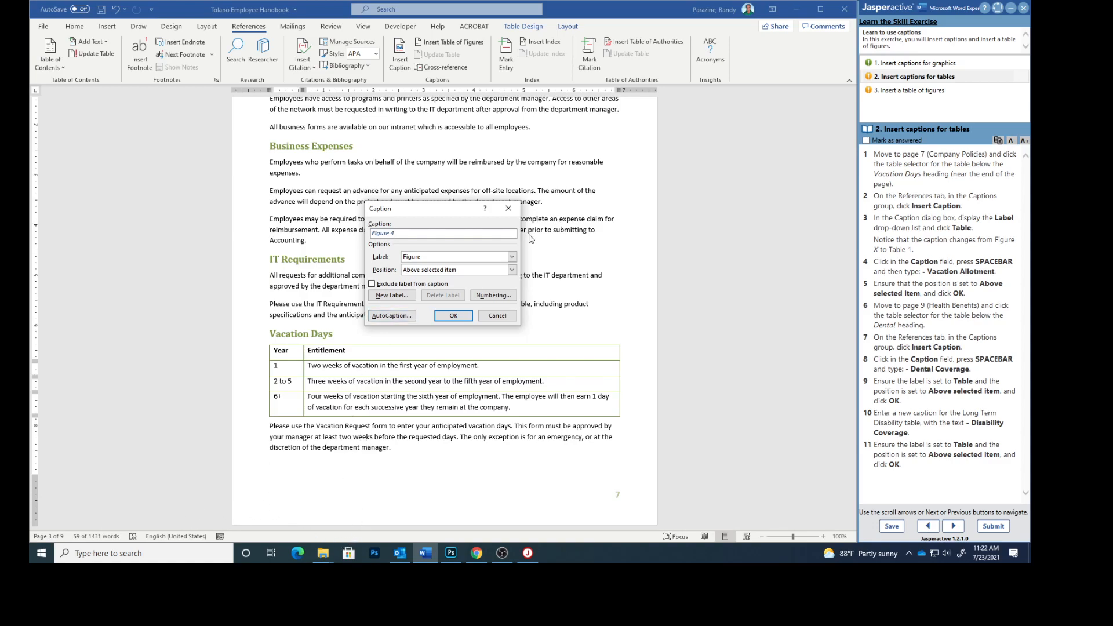
pyautogui.click(512, 257)
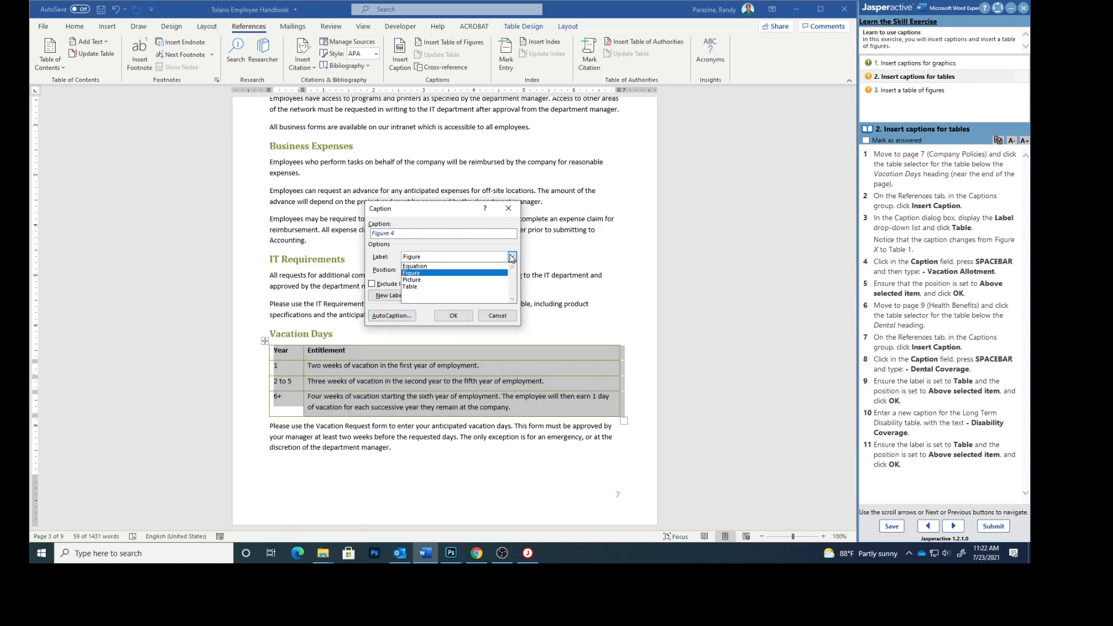
pyautogui.click(473, 287)
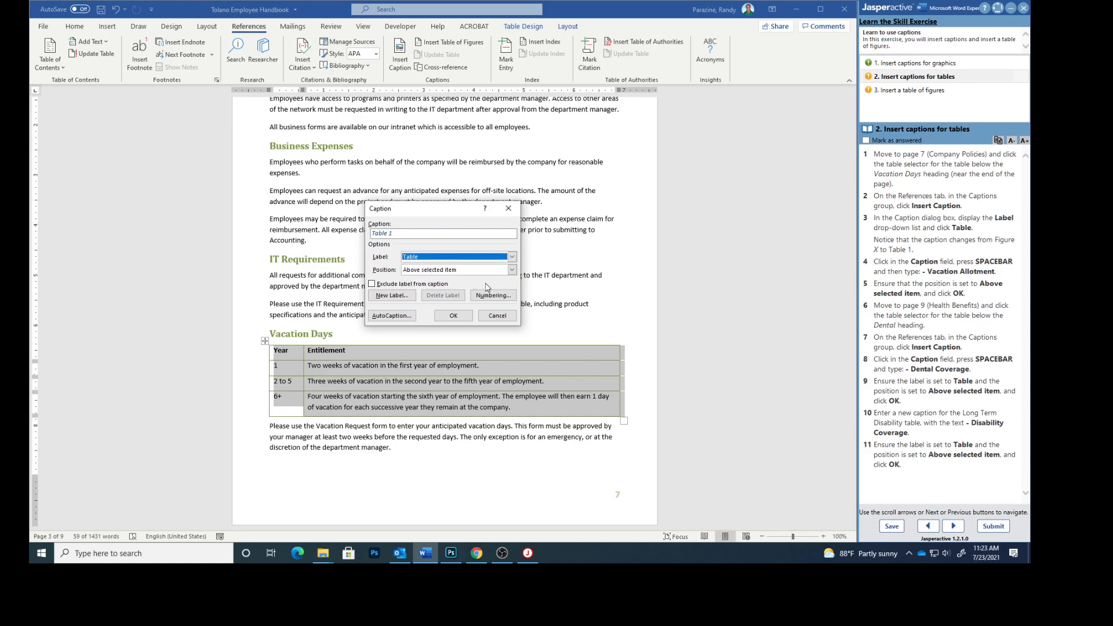
pyautogui.click(406, 235)
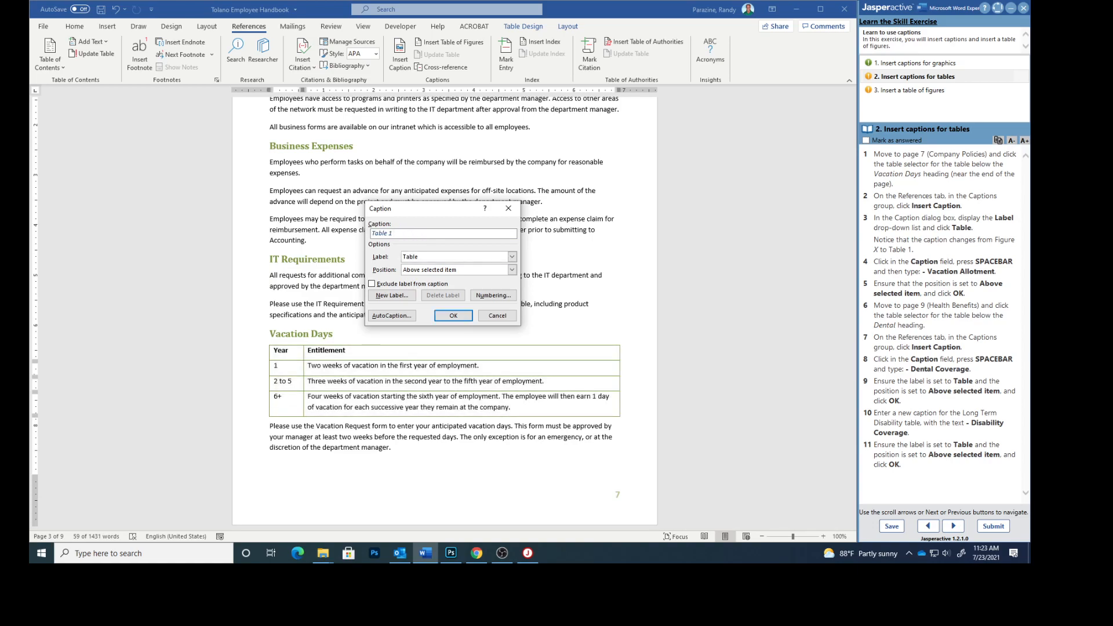
pyautogui.write('Vacation Allotment')
pyautogui.click(445, 318)
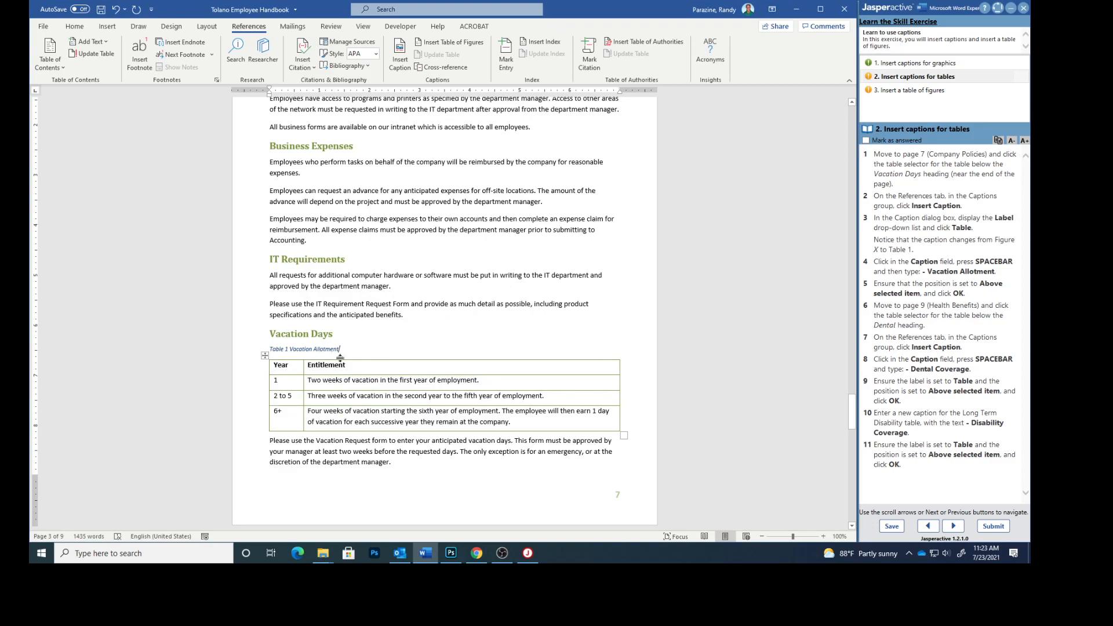
# Caption the Dental table on page 9 'Table 2 Dental Coverage' above it.
pyautogui.scroll(-3, 526, 402)
pyautogui.scroll(-4, 525, 402)
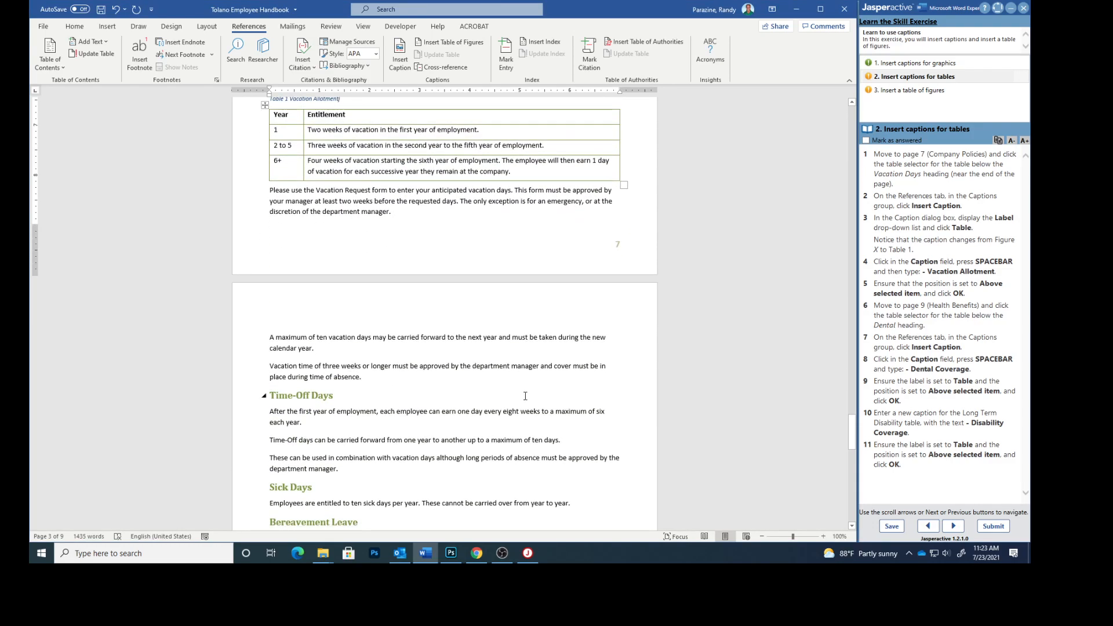
pyautogui.scroll(-10, 525, 396)
pyautogui.scroll(-8, 525, 392)
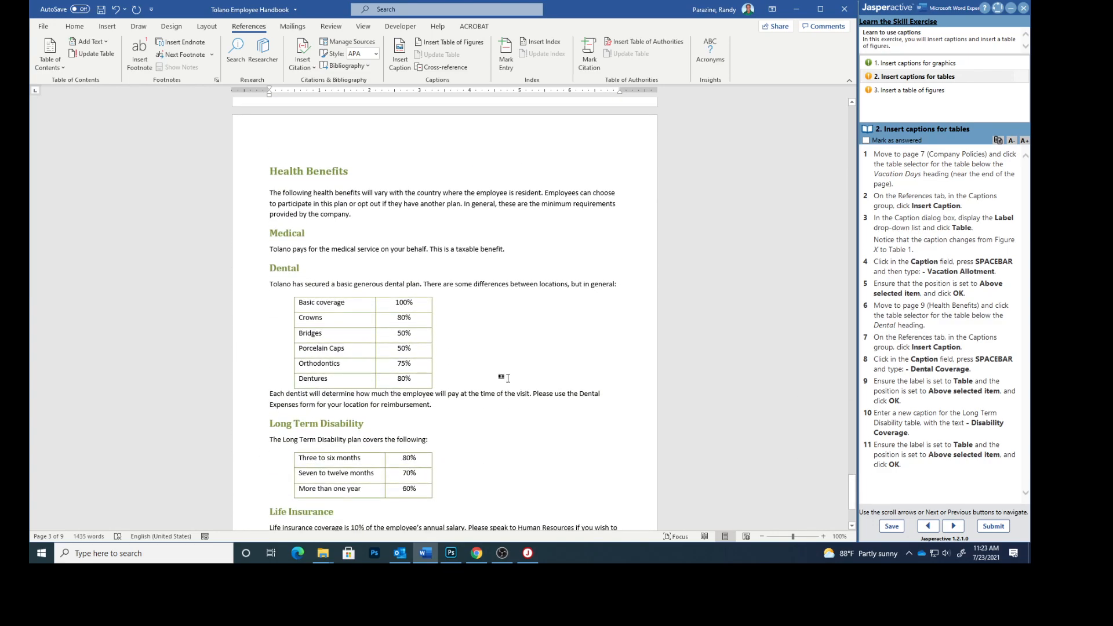
pyautogui.moveTo(351, 314)
pyautogui.click(290, 294)
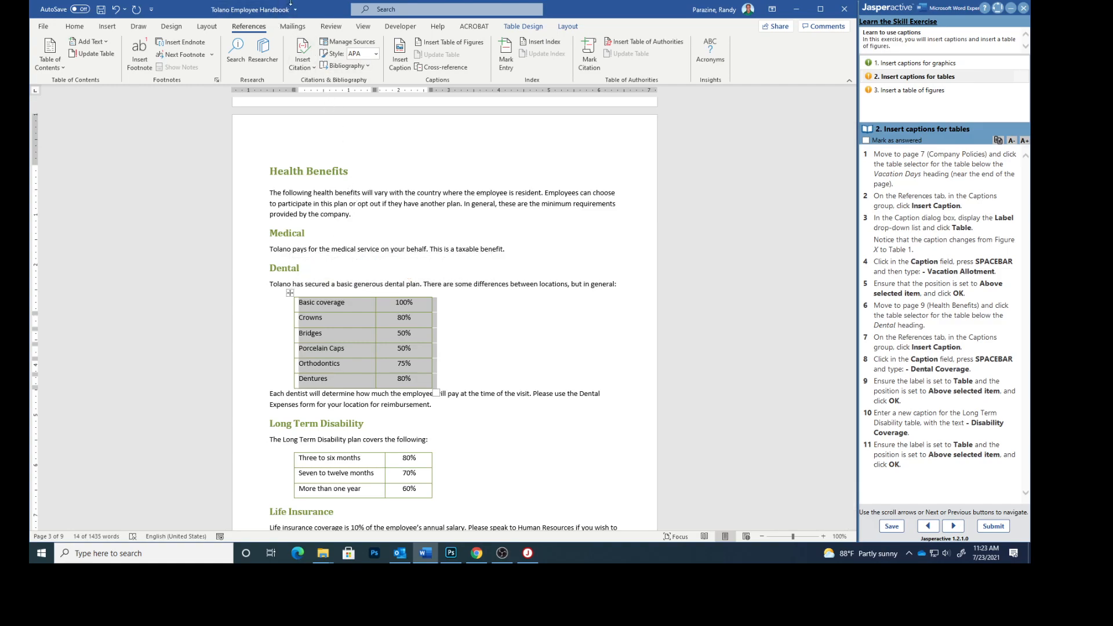
pyautogui.click(400, 55)
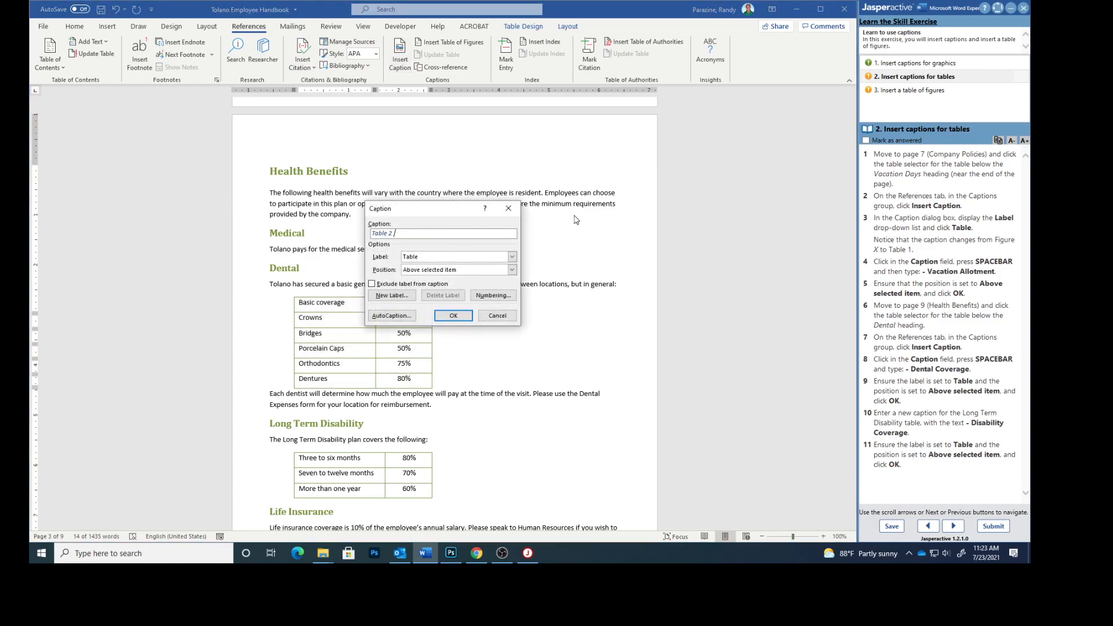
pyautogui.write('Dental Coverage')
pyautogui.click(457, 314)
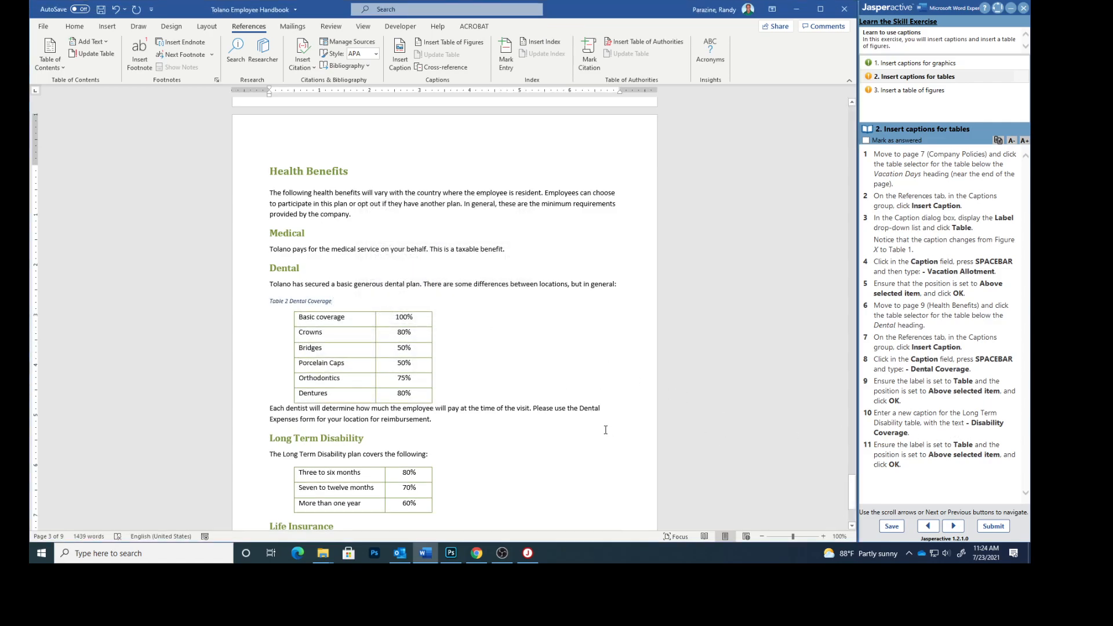
# Caption the Long Term Disability table 'Table 3 Disability Coverage' and mark the task answered.
pyautogui.scroll(-3, 589, 421)
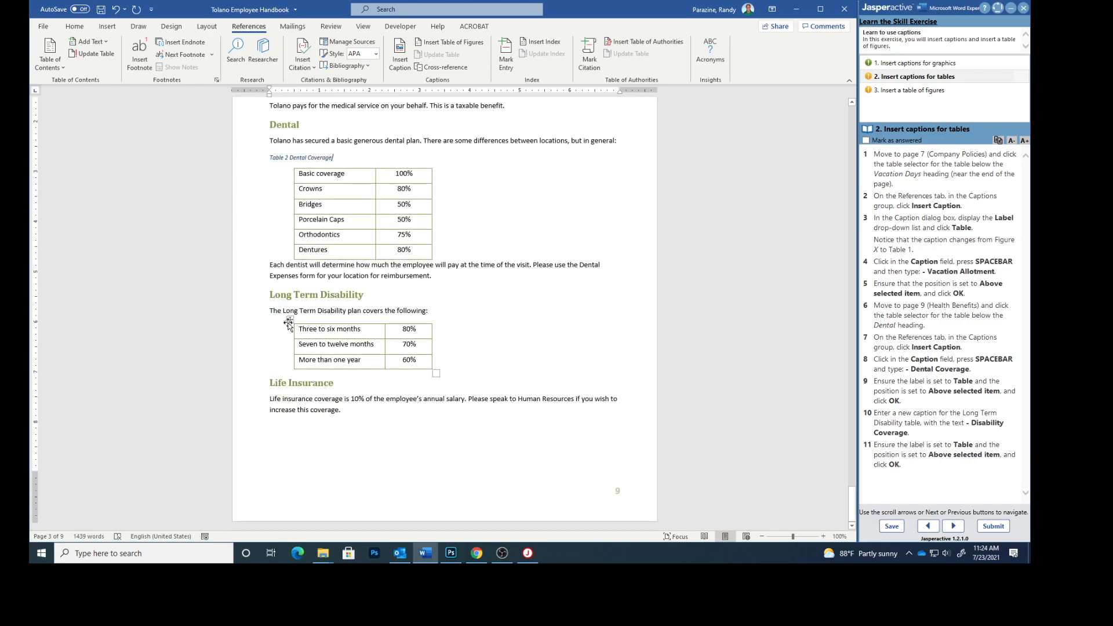
pyautogui.click(290, 320)
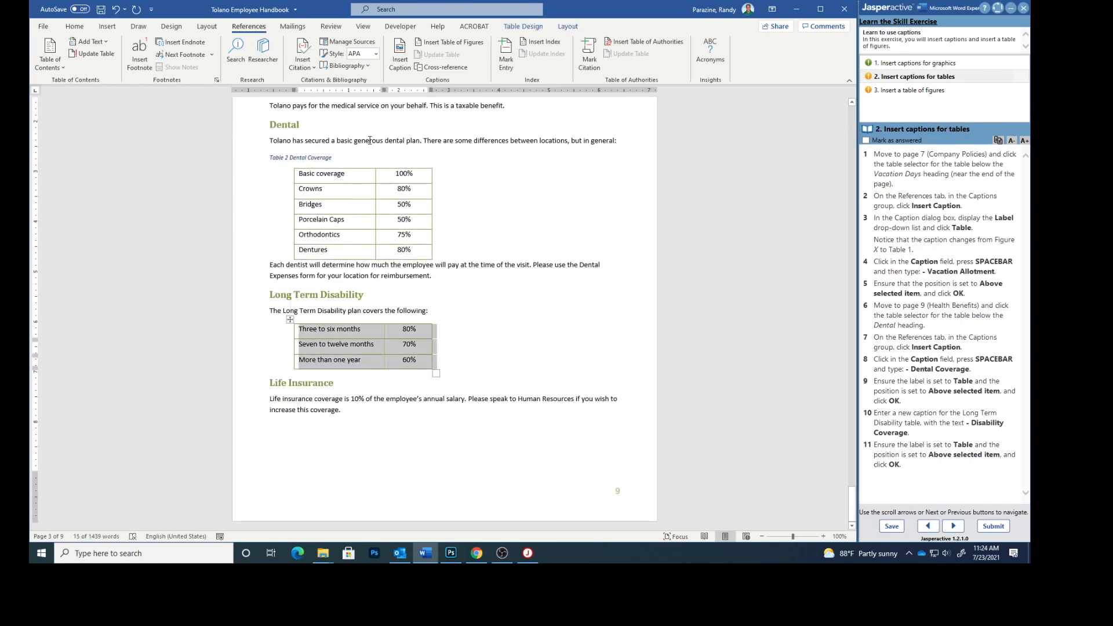
pyautogui.click(400, 55)
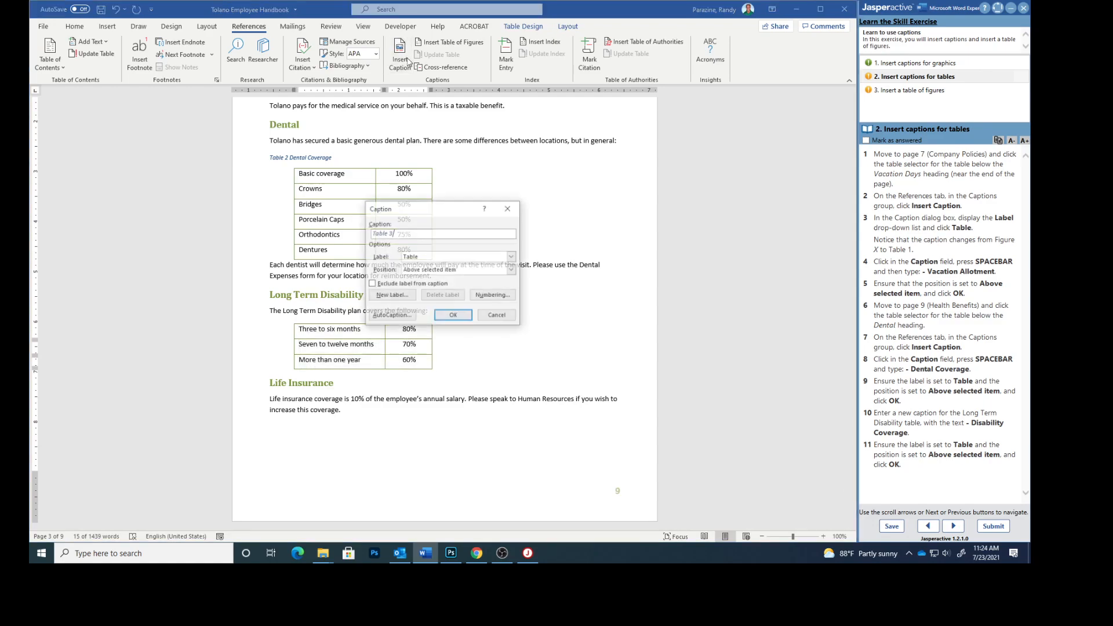
pyautogui.click(409, 233)
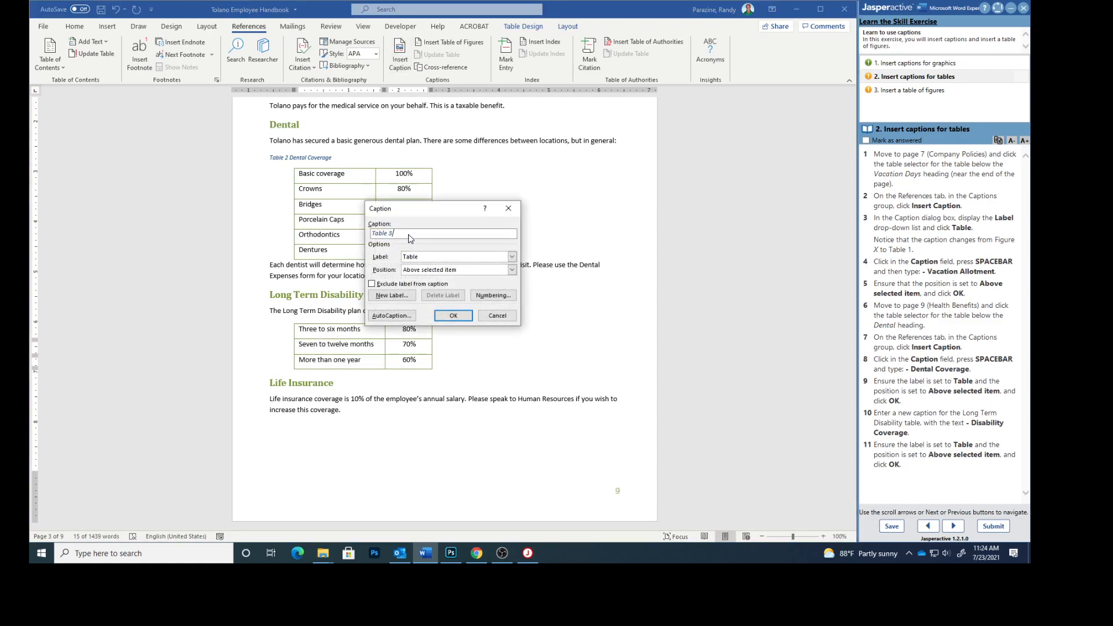
pyautogui.write('Dia')
pyautogui.write('a')
pyautogui.write('bility')
pyautogui.write(' Coverage')
pyautogui.click(450, 315)
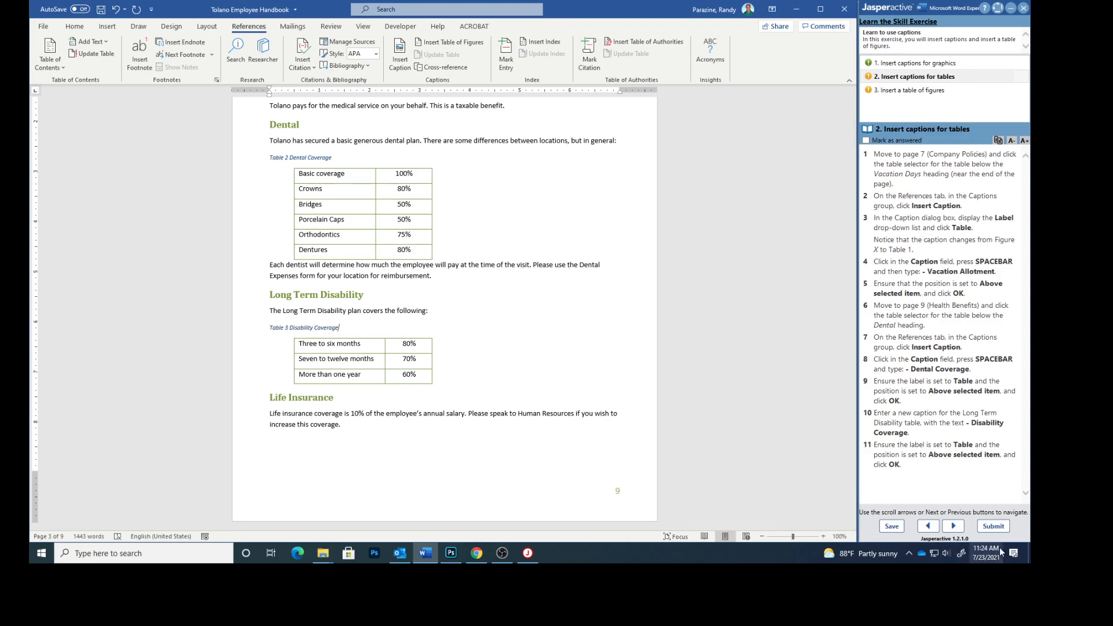
pyautogui.click(866, 140)
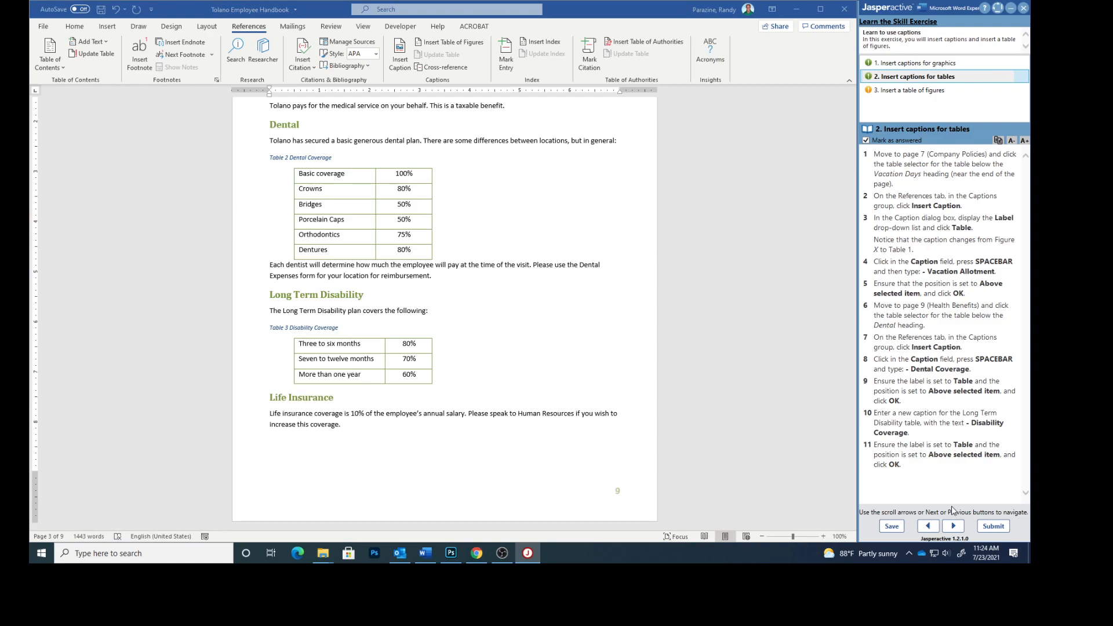
# Advance to the table-of-figures task and insert a page break before the Corporate Profile heading.
pyautogui.click(953, 525)
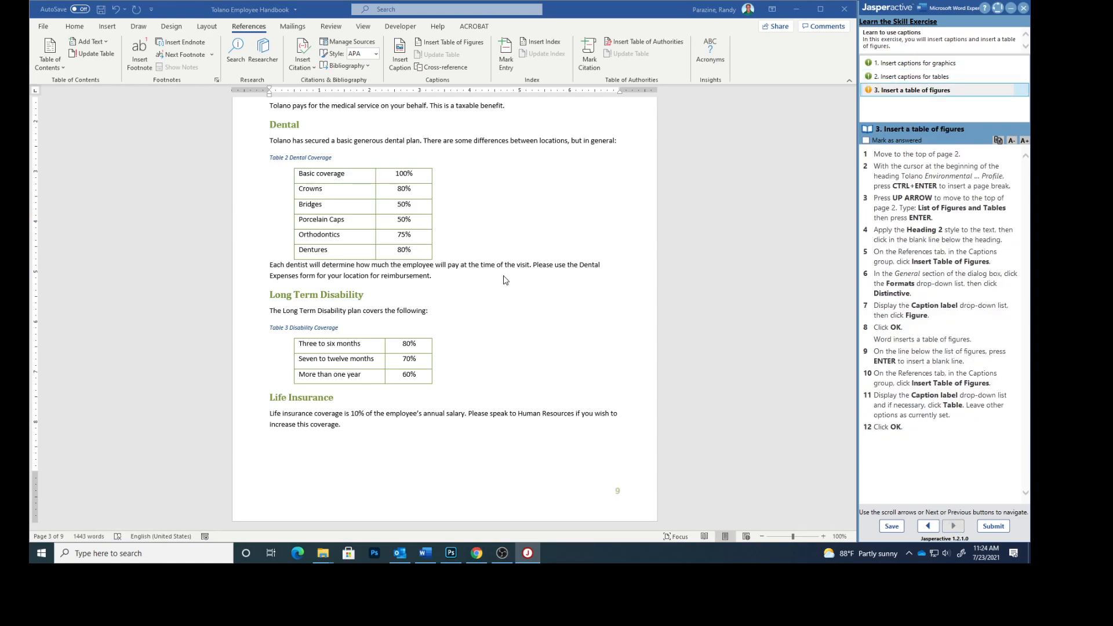
pyautogui.scroll(3, 479, 213)
pyautogui.scroll(15, 479, 212)
pyautogui.scroll(20, 426, 199)
pyautogui.scroll(4, 443, 213)
pyautogui.moveTo(854, 287); pyautogui.dragTo(860, 175)
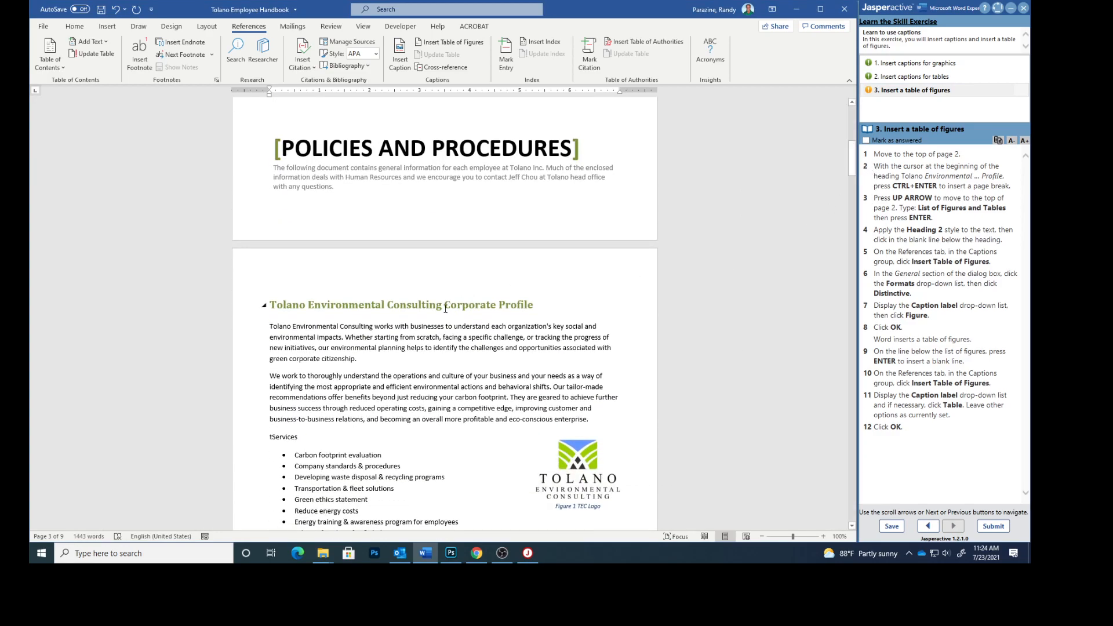
pyautogui.scroll(-2, 438, 310)
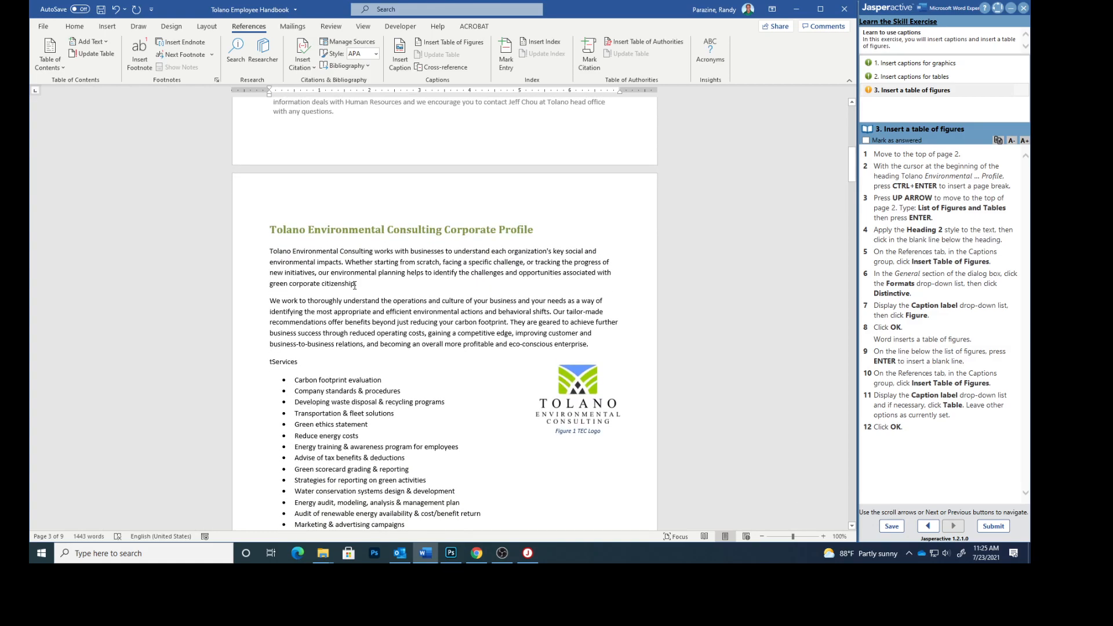
pyautogui.click(274, 226)
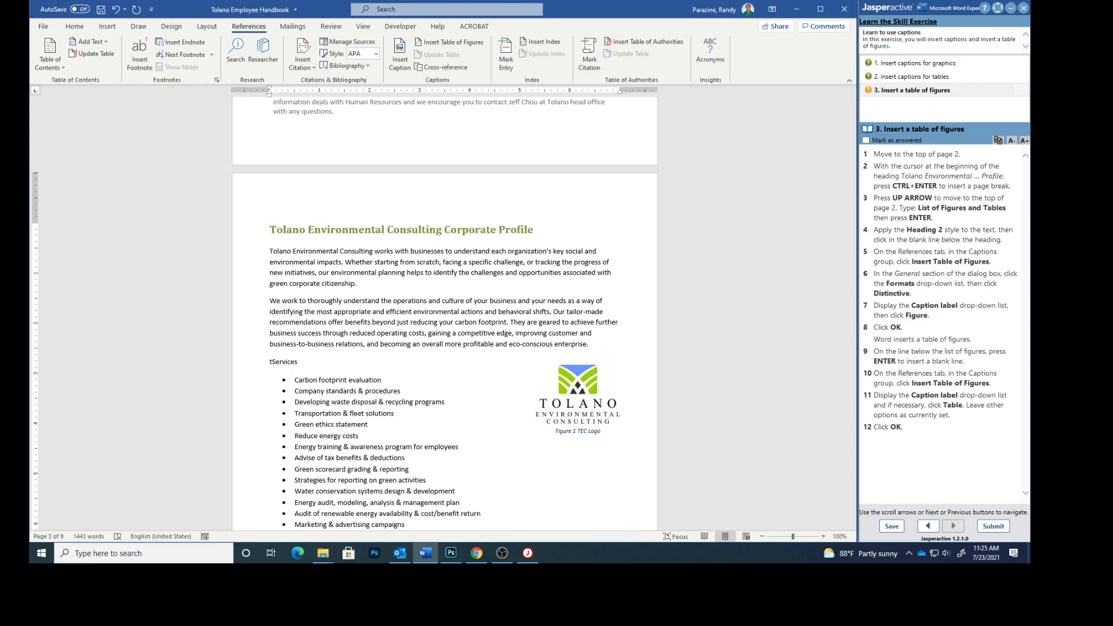
pyautogui.hotkey('ctrl', 'Return')
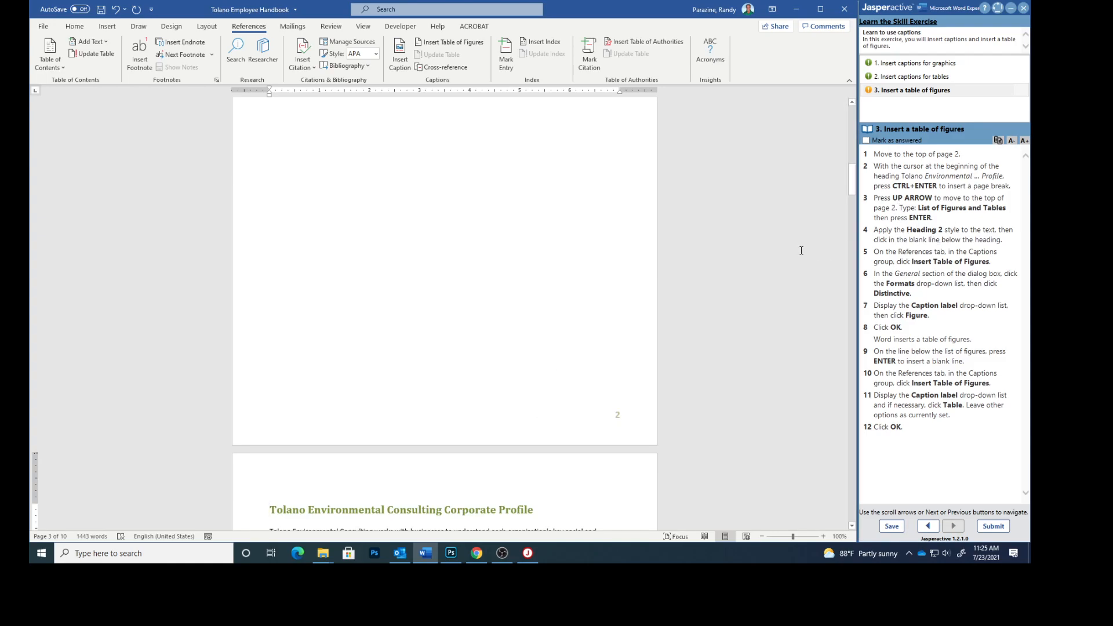
# Paste 'List of Figures and Tables' at the top of blank page 2 and select it.
pyautogui.hotkey('ctrl', 'Return')
pyautogui.press('Up')
pyautogui.scroll(2, 451, 163)
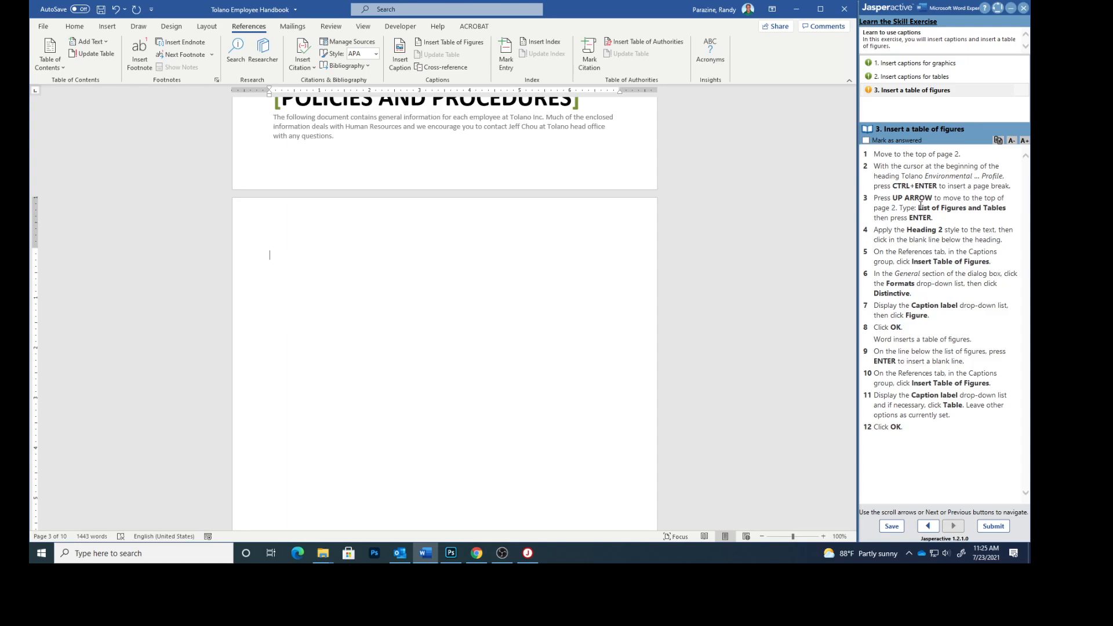
pyautogui.moveTo(920, 207); pyautogui.dragTo(1001, 200)
pyautogui.hotkey('ctrl', 'c')
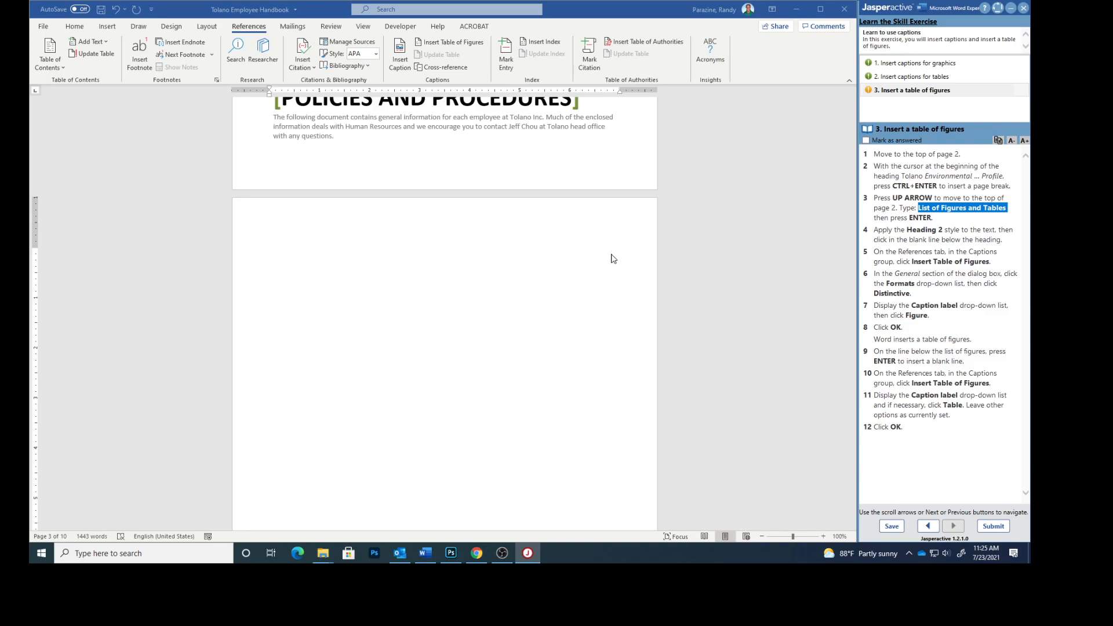
pyautogui.click(313, 248)
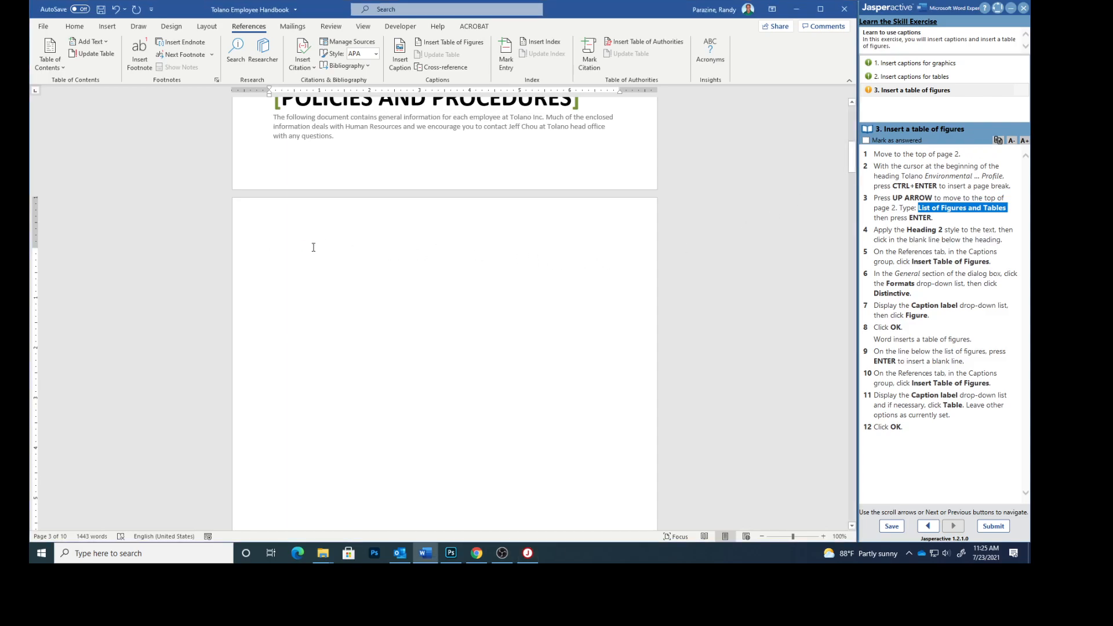
pyautogui.hotkey('ctrl', 'v')
pyautogui.moveTo(355, 253); pyautogui.dragTo(243, 240)
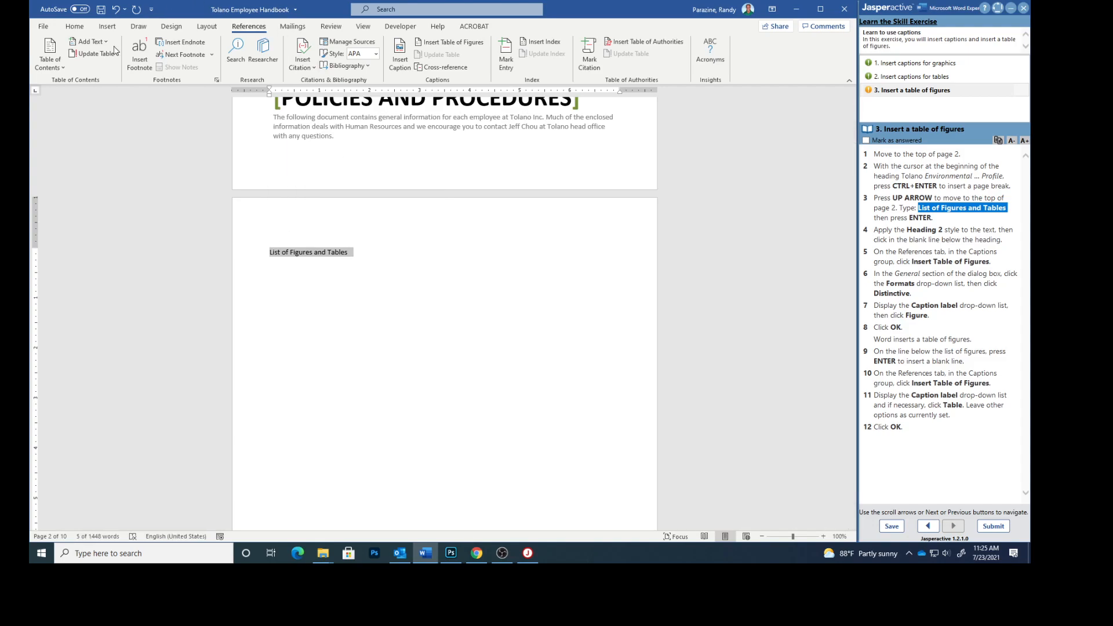
# Apply the Heading 2 style to the 'List of Figures and Tables' line.
pyautogui.click(85, 30)
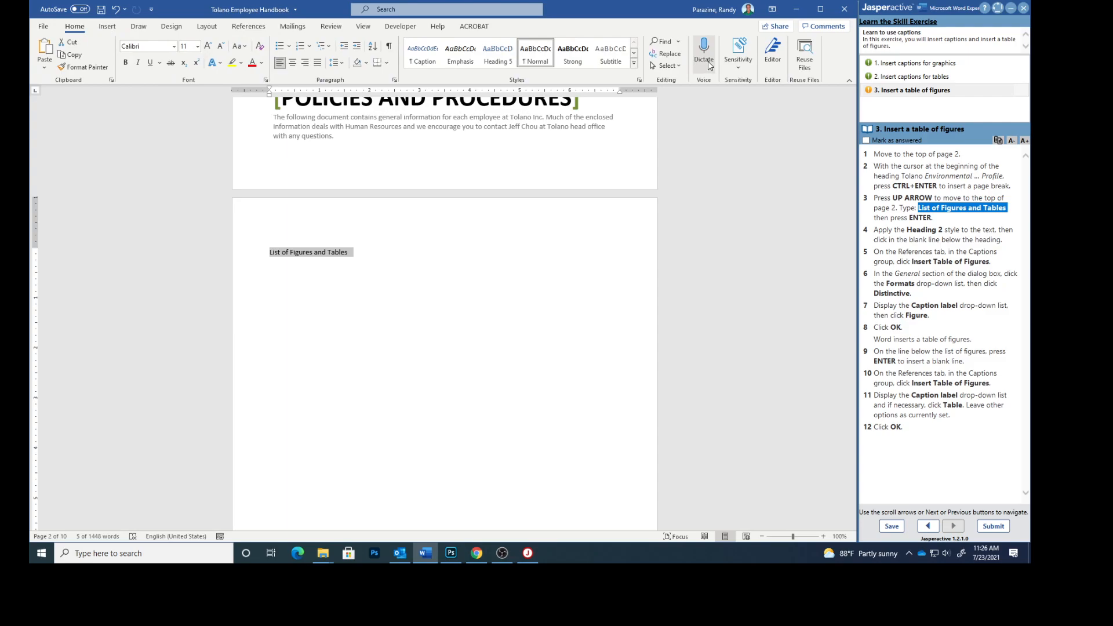
pyautogui.click(633, 63)
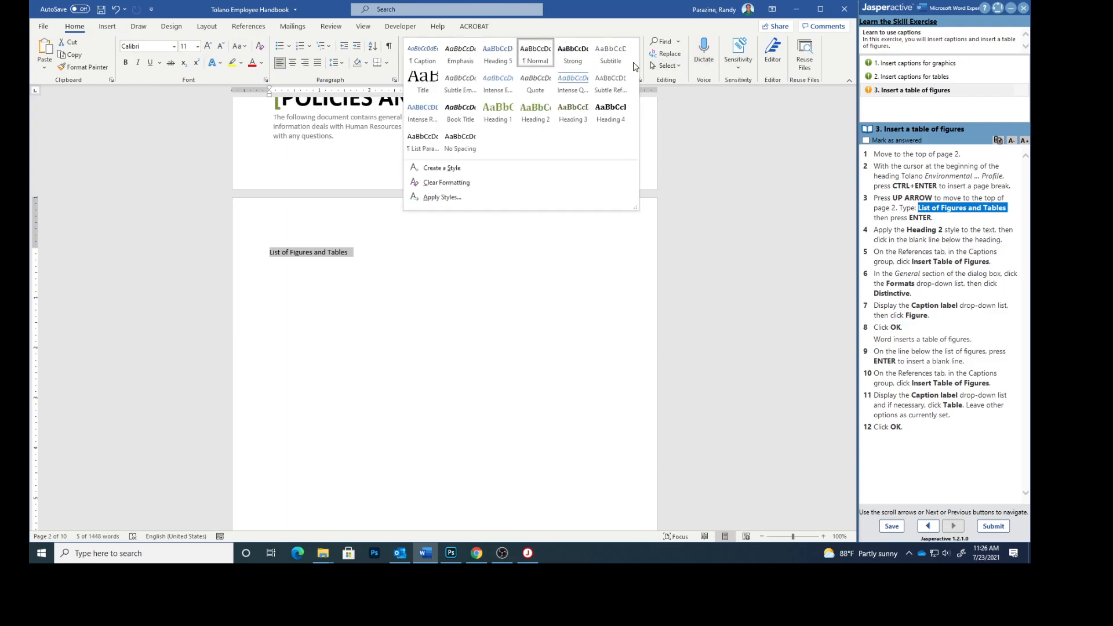
pyautogui.click(537, 108)
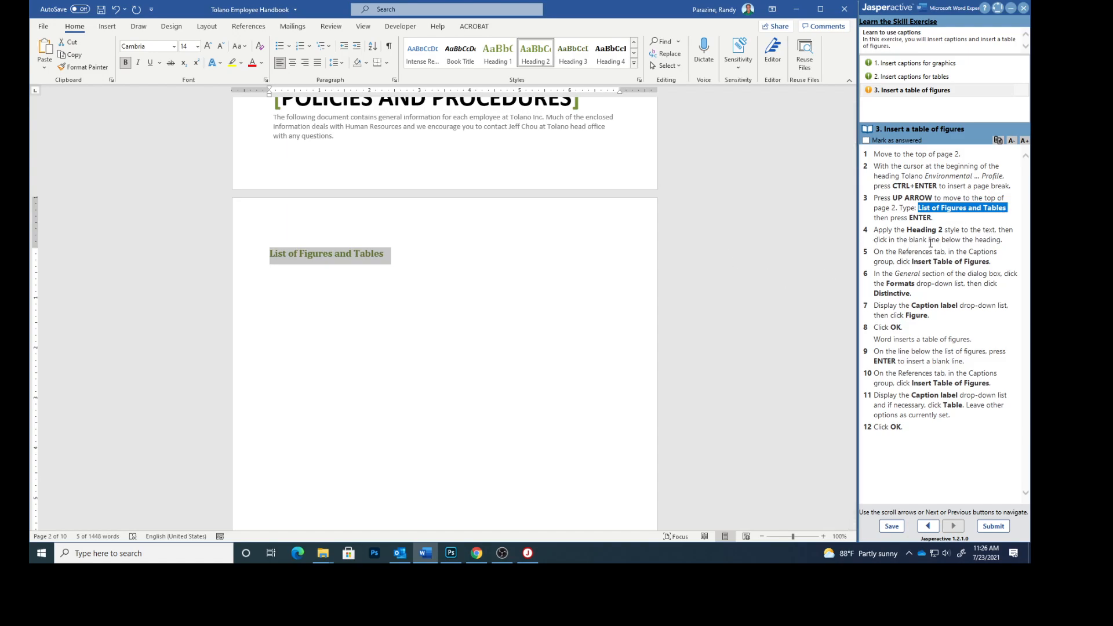
# Add an empty line directly below the heading.
pyautogui.click(931, 243)
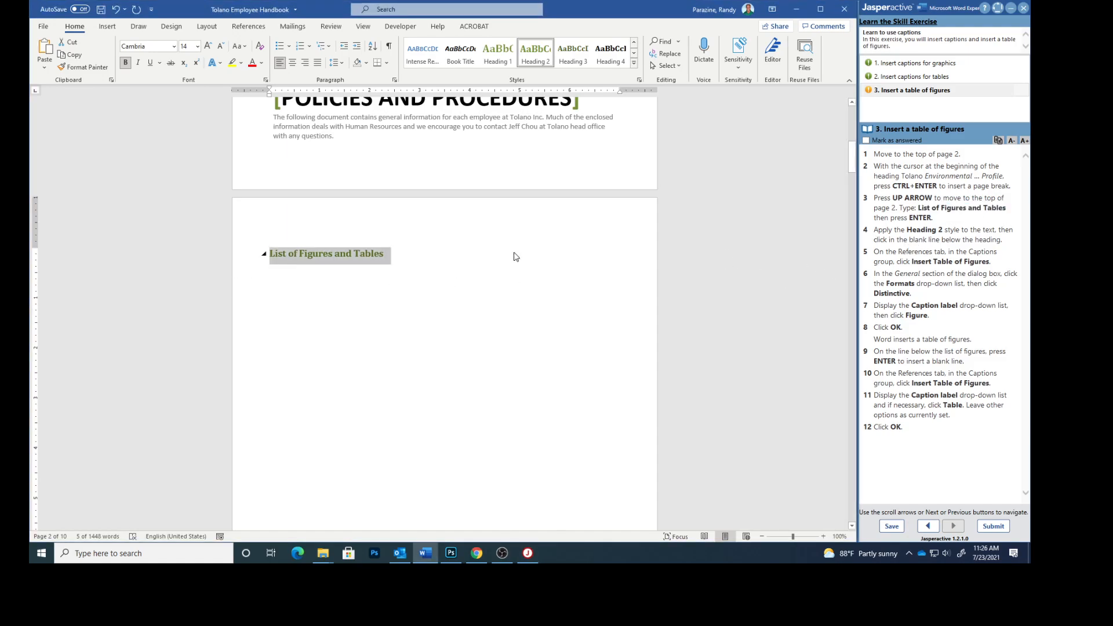
pyautogui.click(394, 254)
pyautogui.press('Return')
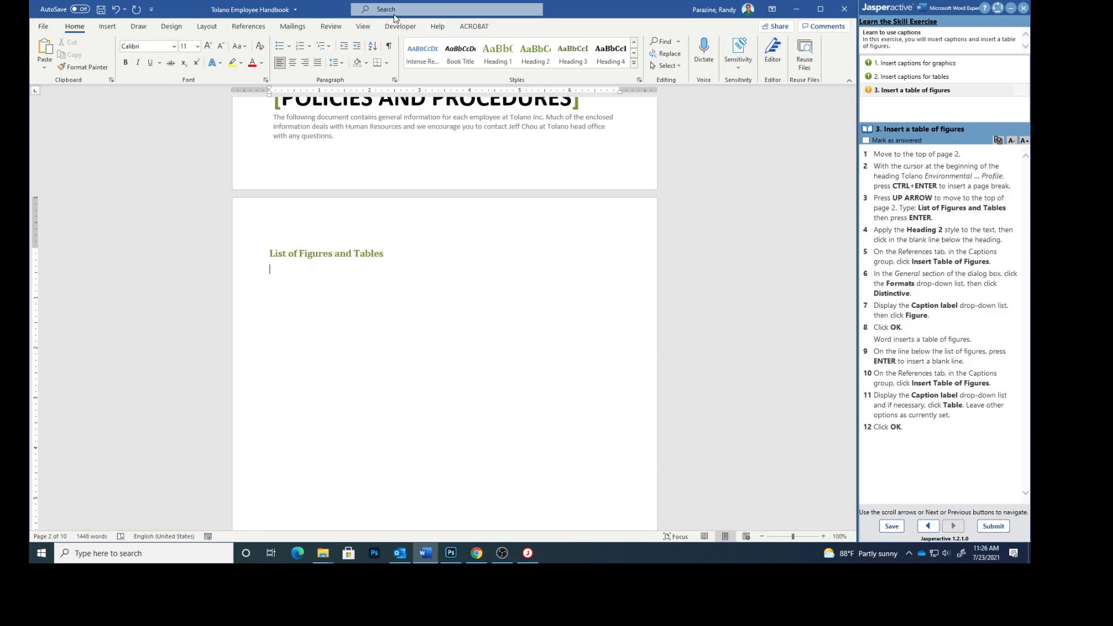
# Insert a Distinctive-format table of figures for the Figure label, listing Figures 1–3 on pages 3, 4 and 7.
pyautogui.click(250, 27)
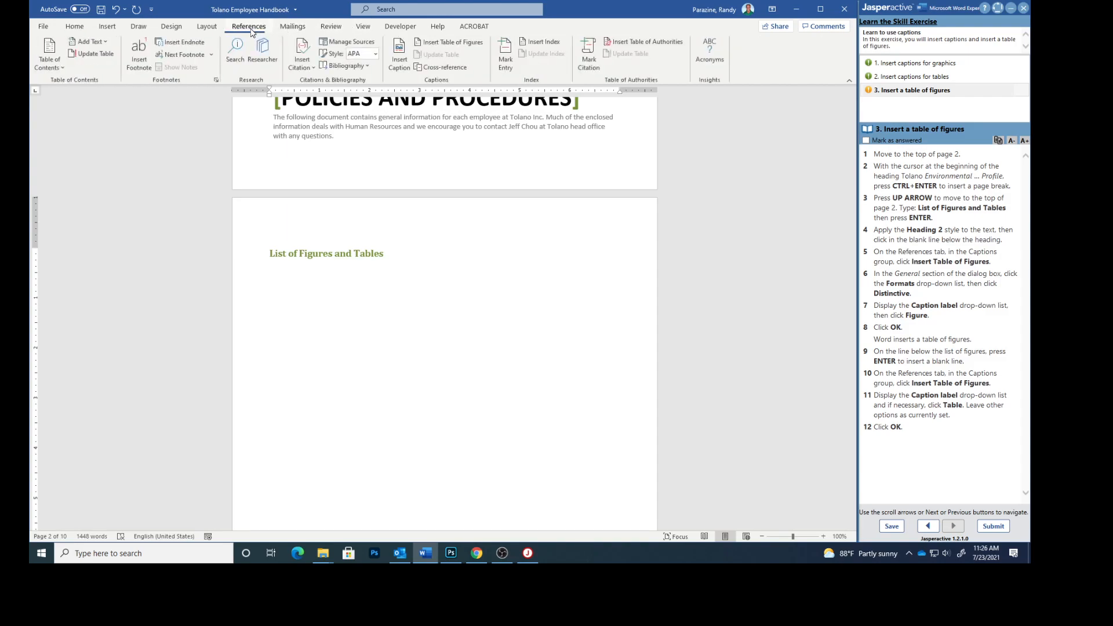
pyautogui.click(436, 40)
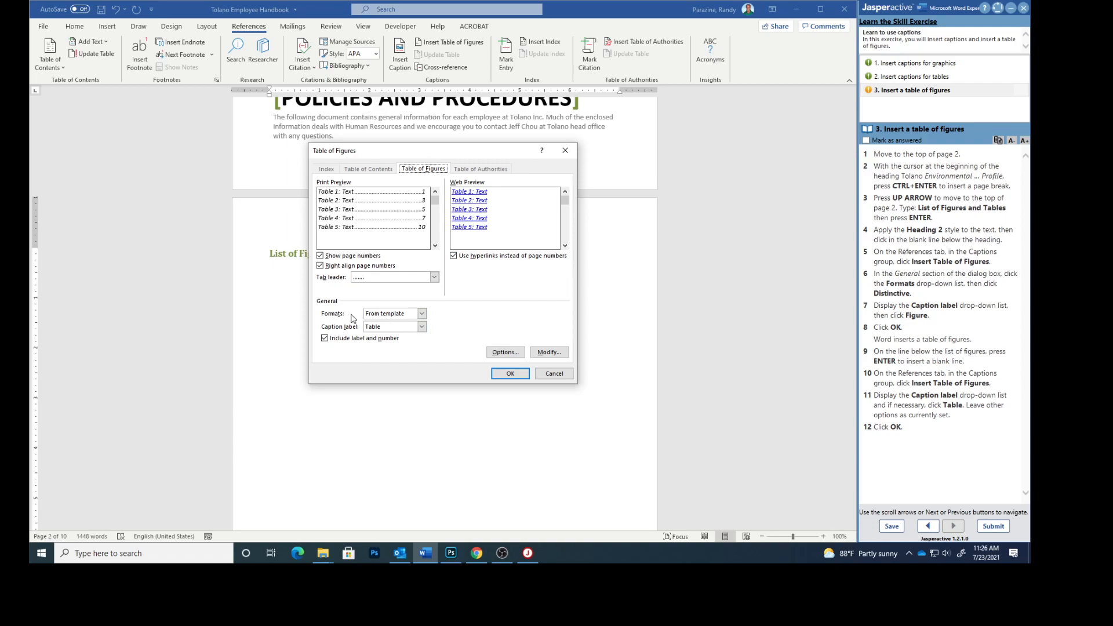
pyautogui.click(422, 314)
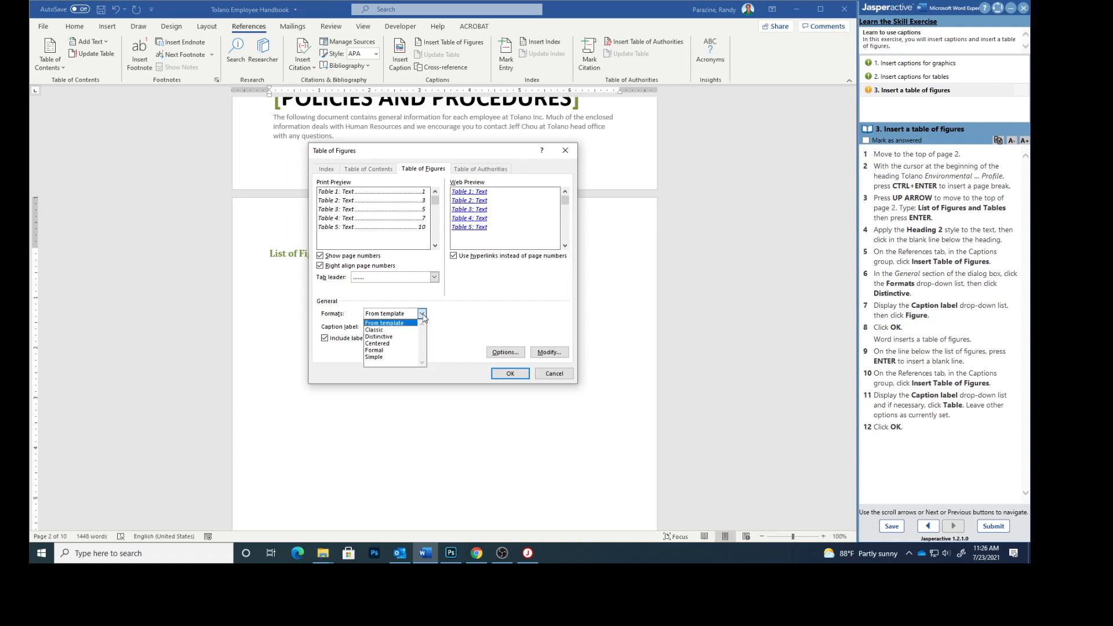
pyautogui.click(384, 337)
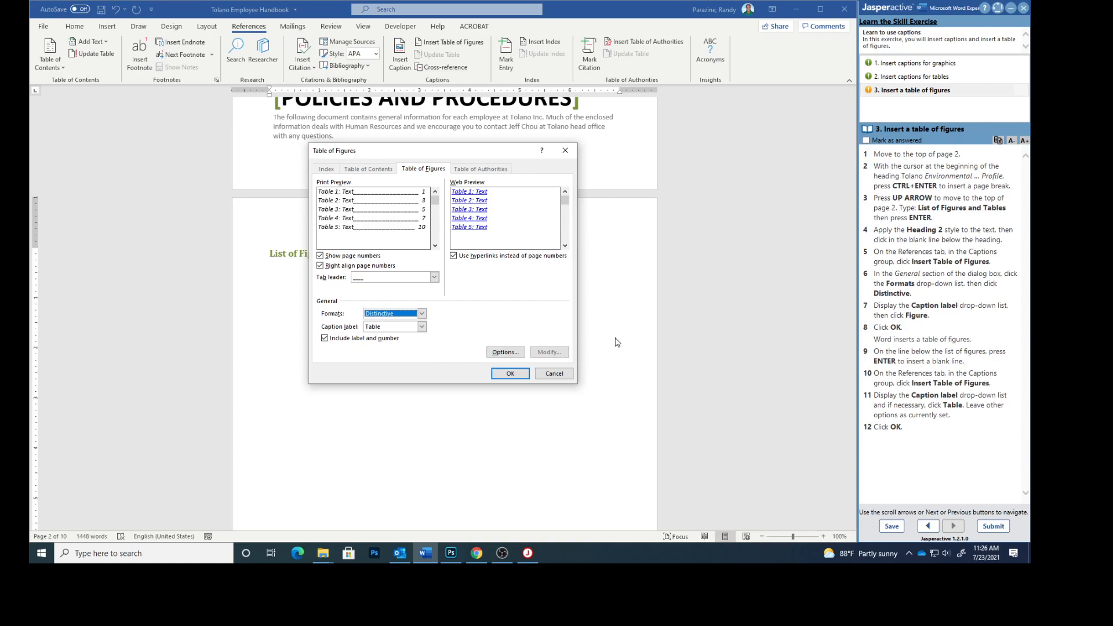
pyautogui.click(422, 326)
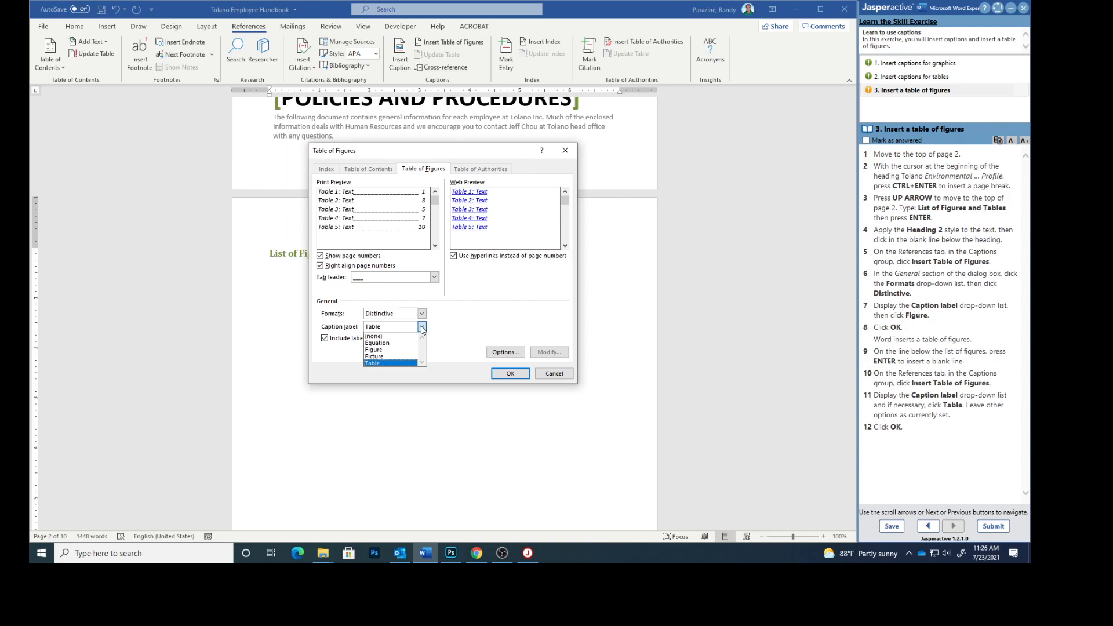
pyautogui.click(376, 349)
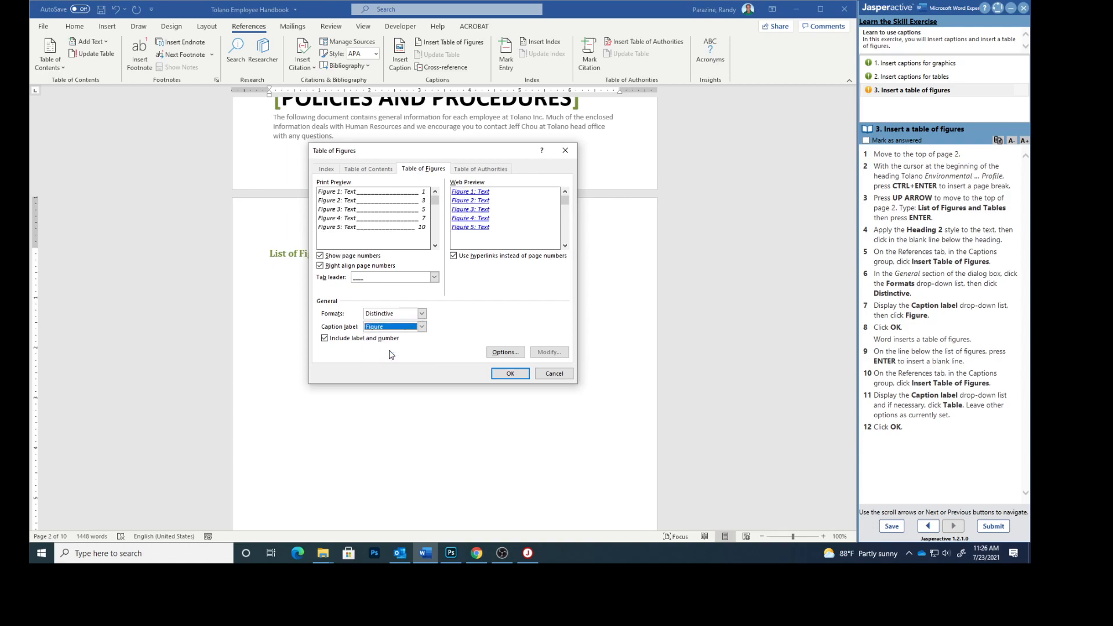
pyautogui.click(515, 376)
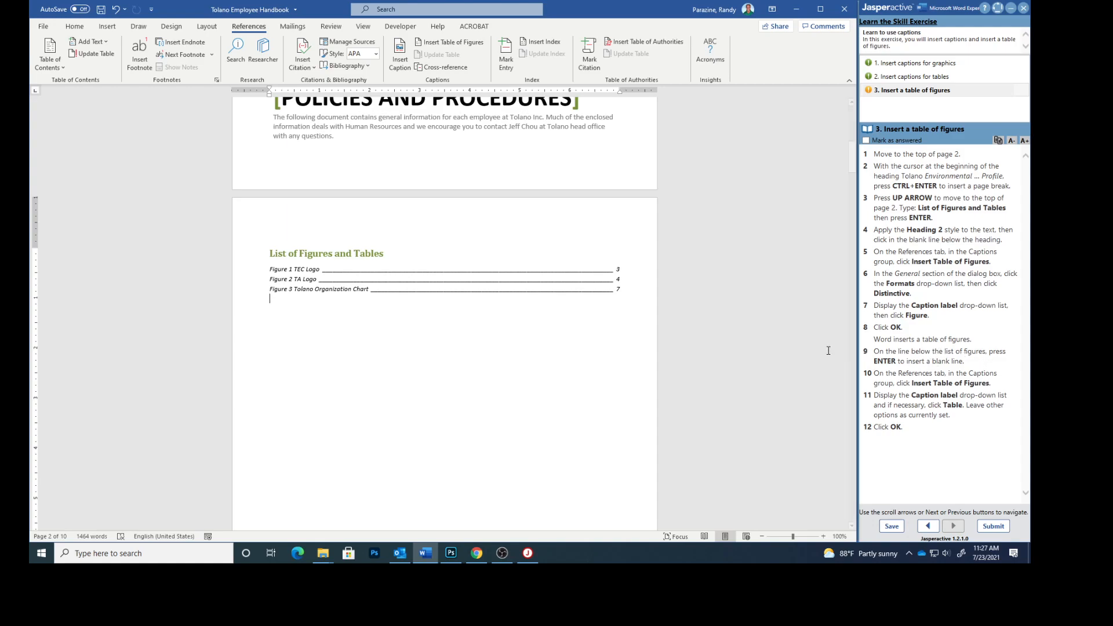
# Below a blank line, insert a table of figures listing Tables 1–3 on pages 8, 10 and 10.
pyautogui.press('Return')
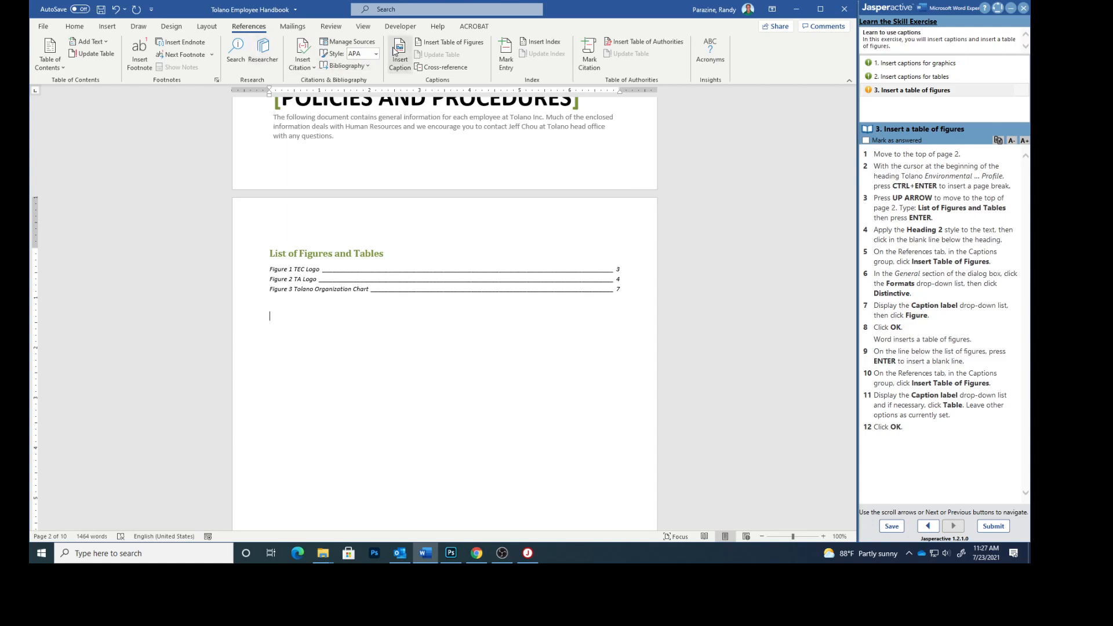
pyautogui.click(436, 42)
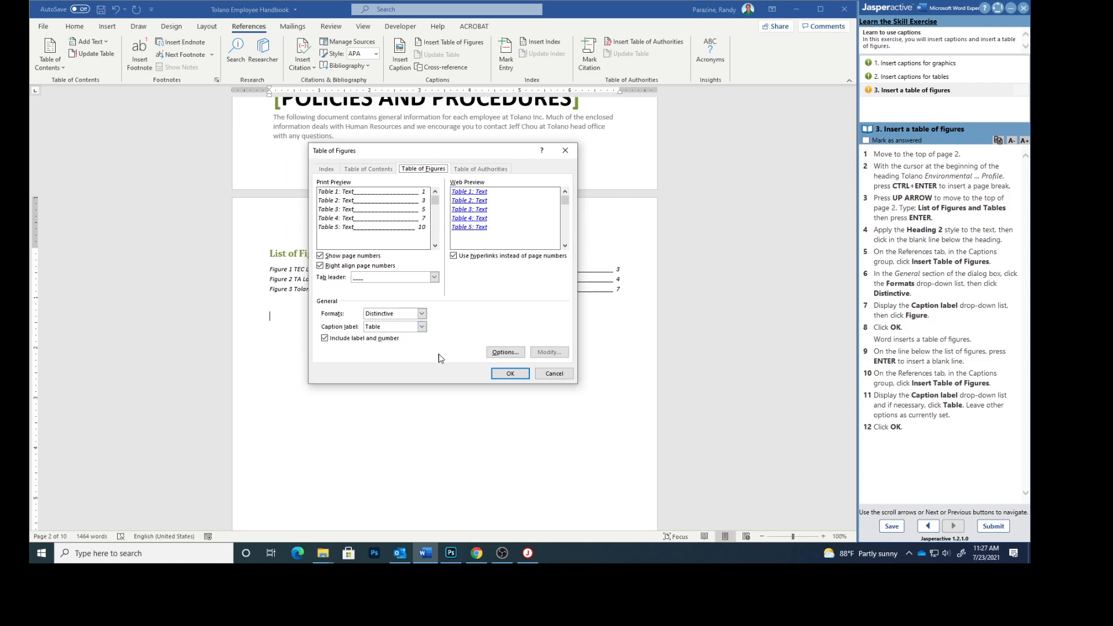
pyautogui.click(504, 373)
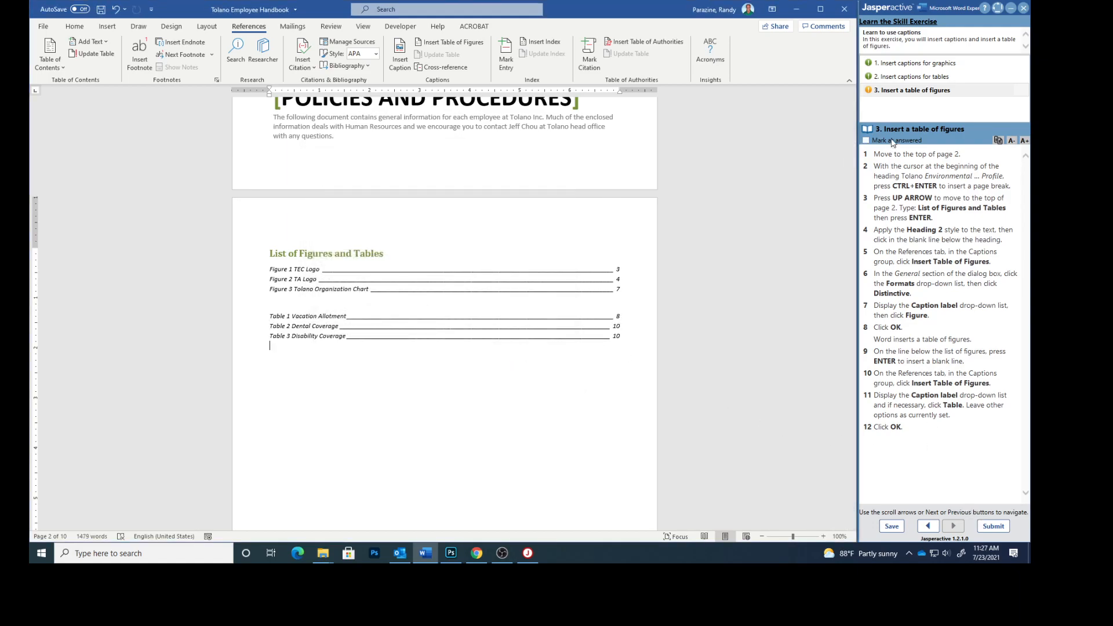
# Mark the table-of-figures task answered in the Jasperactive pane and submit the exercise results.
pyautogui.click(866, 141)
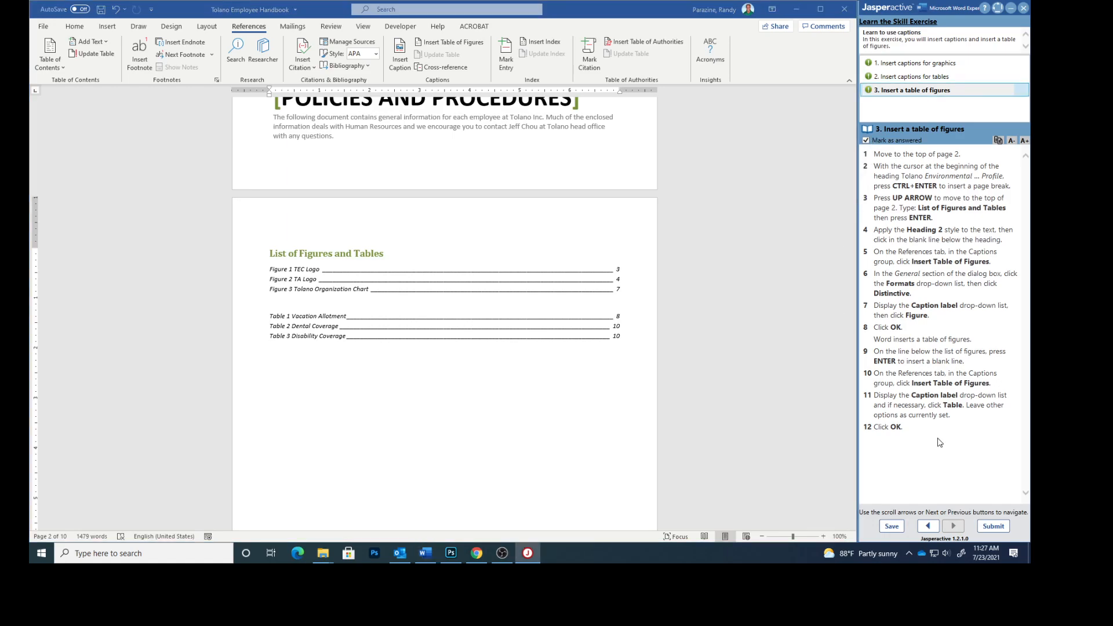
pyautogui.click(993, 525)
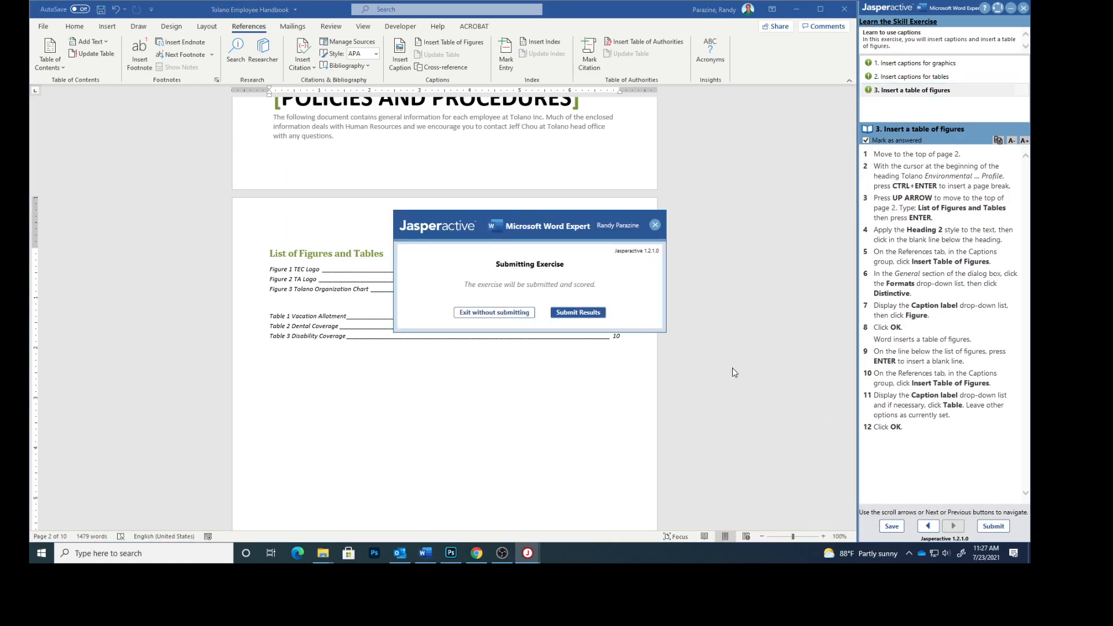
pyautogui.click(576, 313)
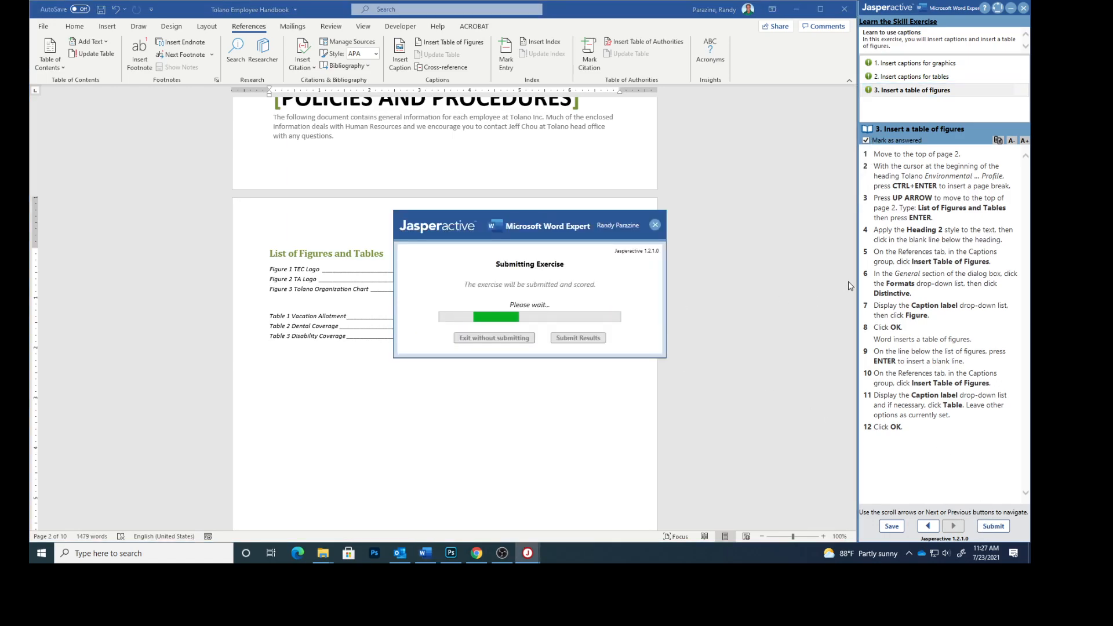